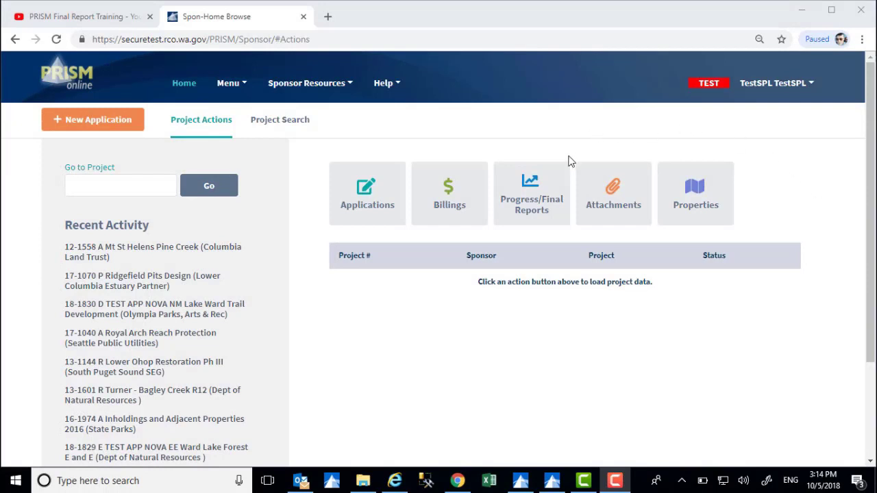
Step: Open the draft final report for project 12-1385 and read the instructions for the final project description
{"action": "left_click", "coordinate": [531, 186]}
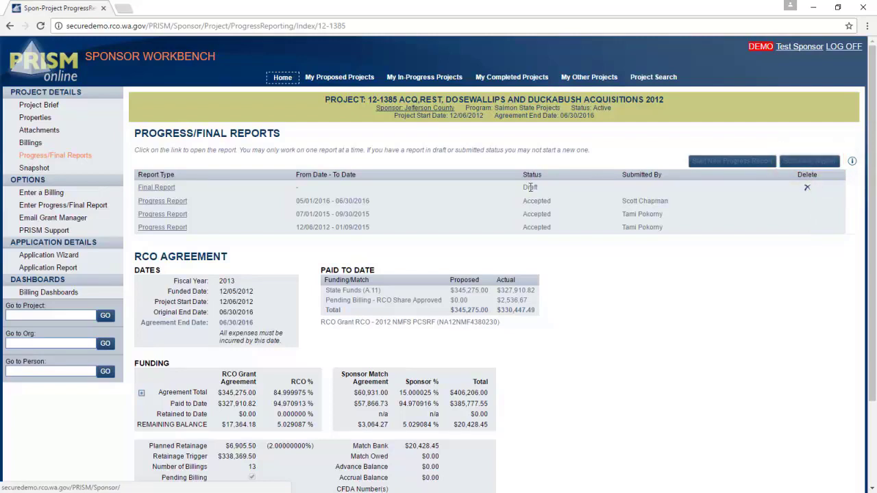
{"action": "left_click", "coordinate": [153, 189]}
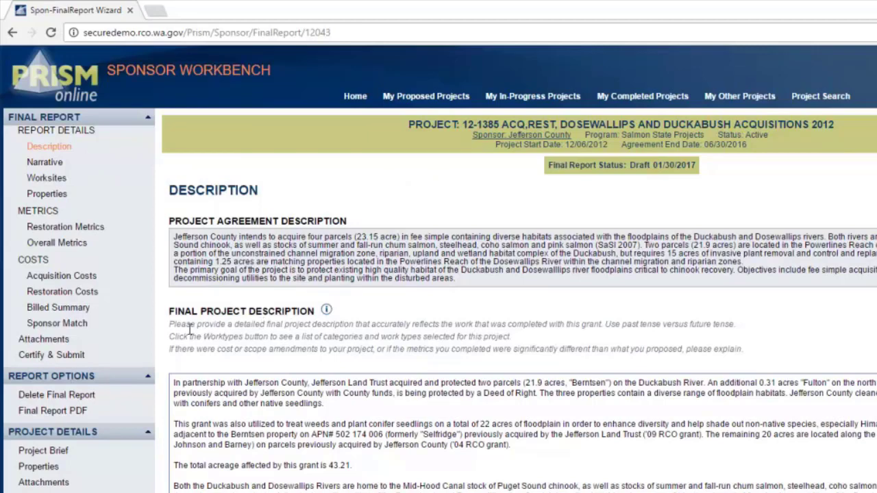
{"action": "left_click", "coordinate": [326, 311]}
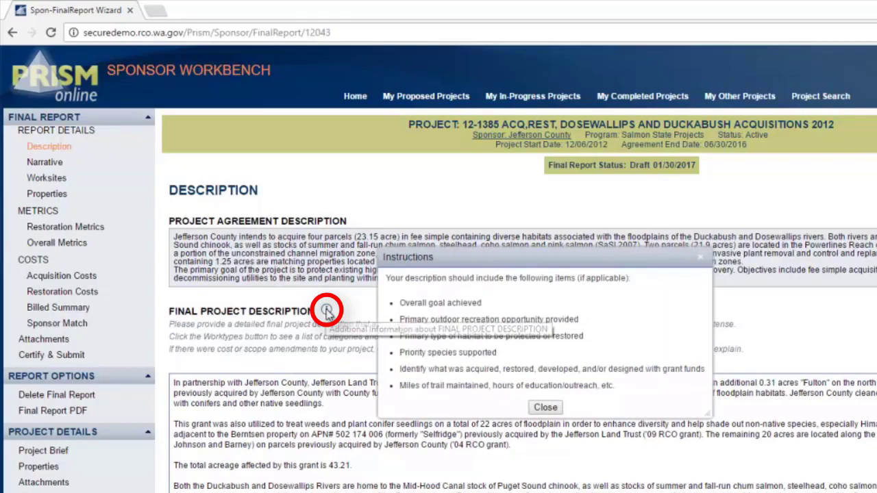
{"action": "left_click", "coordinate": [548, 407]}
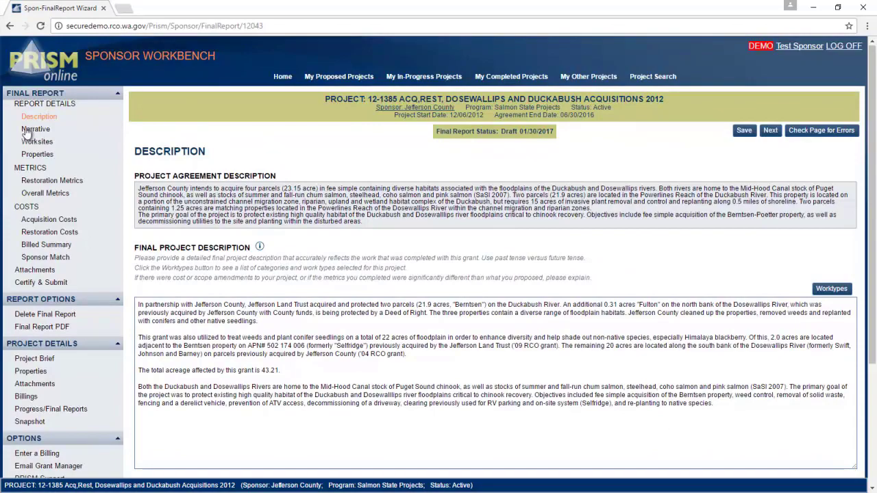
Step: Look through the report's Narrative and Worksites pages, going back and forth between them and finishing on Worksites
{"action": "left_click", "coordinate": [26, 130]}
{"action": "left_click", "coordinate": [38, 146]}
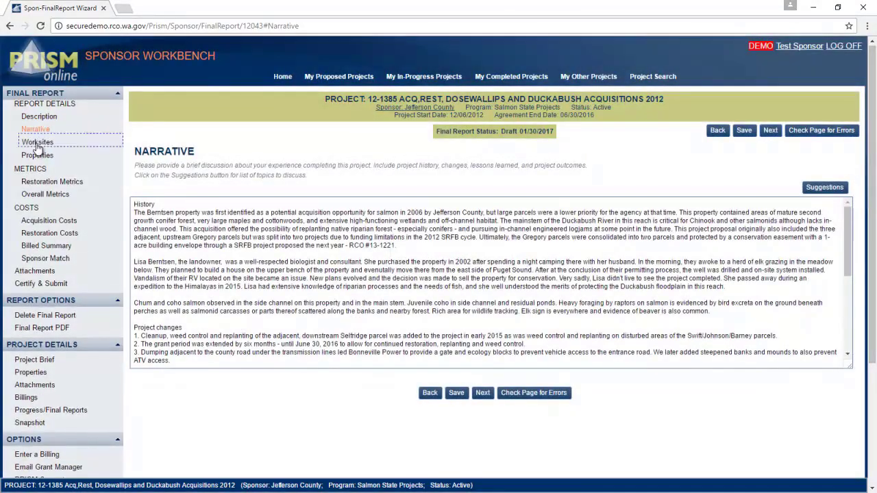
{"action": "left_click", "coordinate": [717, 131]}
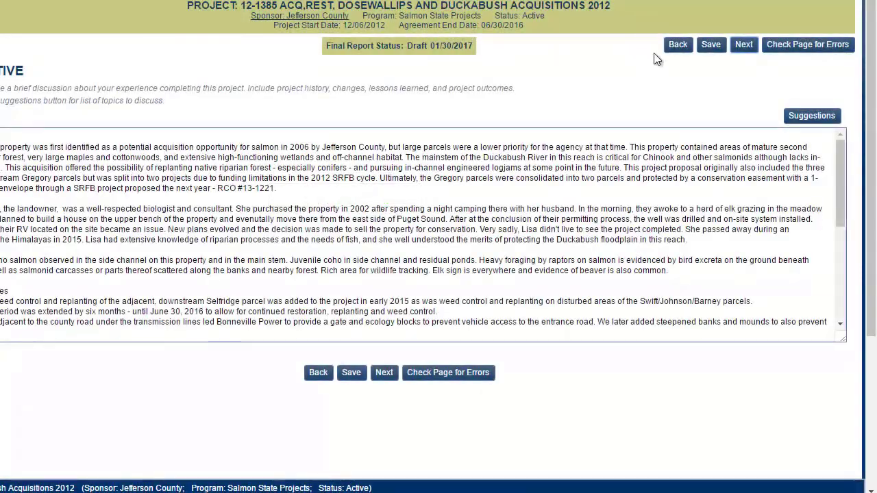
{"action": "left_click", "coordinate": [744, 49]}
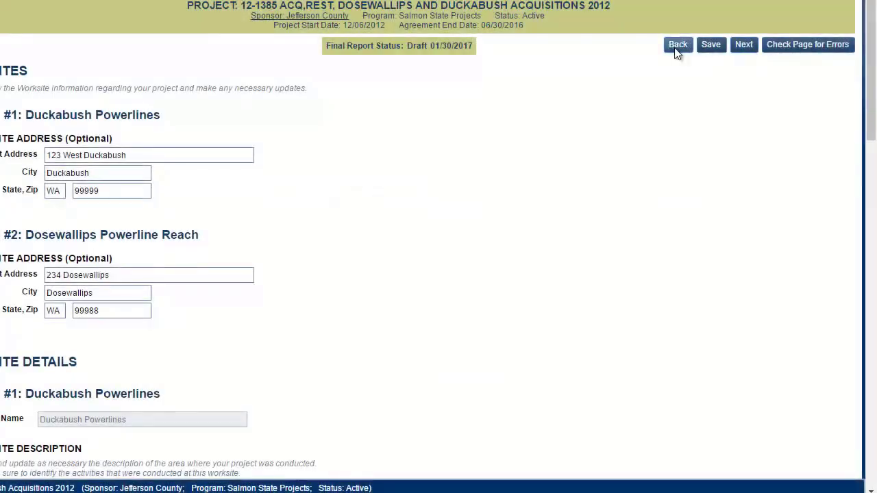
{"action": "left_click", "coordinate": [677, 48]}
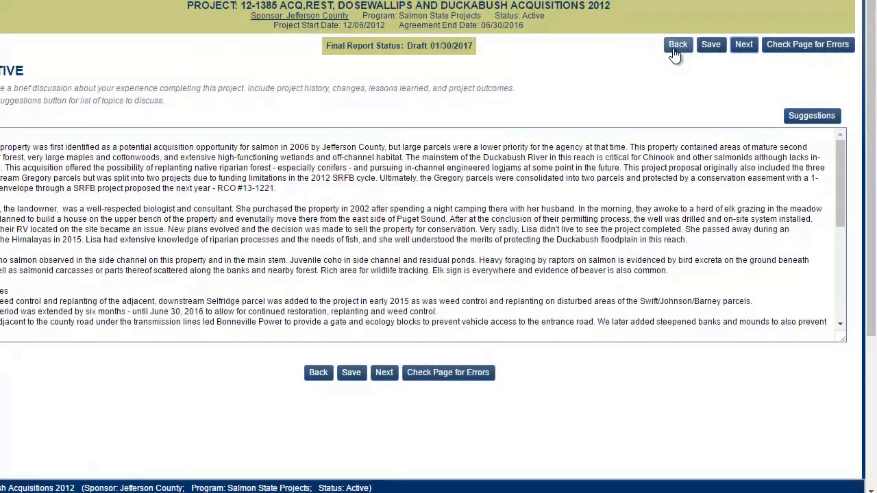
{"action": "left_click", "coordinate": [743, 48]}
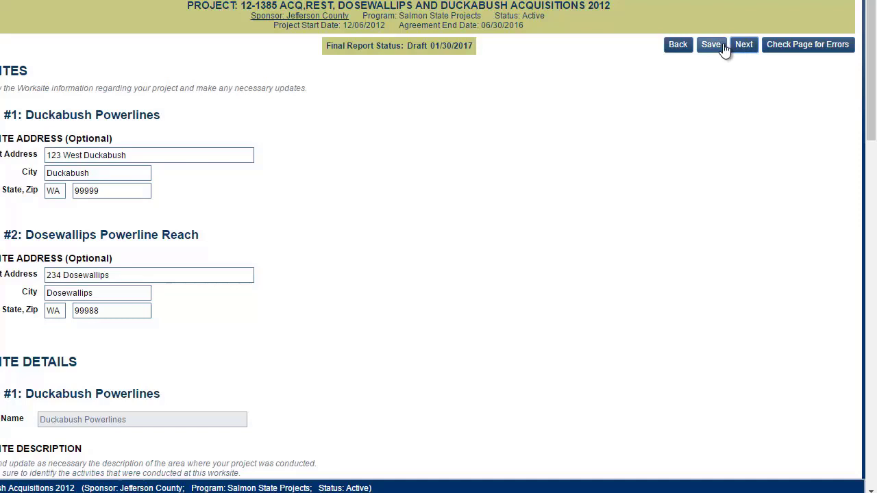
Step: Save the Worksites page of the final report and check it for errors
{"action": "left_click", "coordinate": [714, 46]}
{"action": "left_click", "coordinate": [790, 48]}
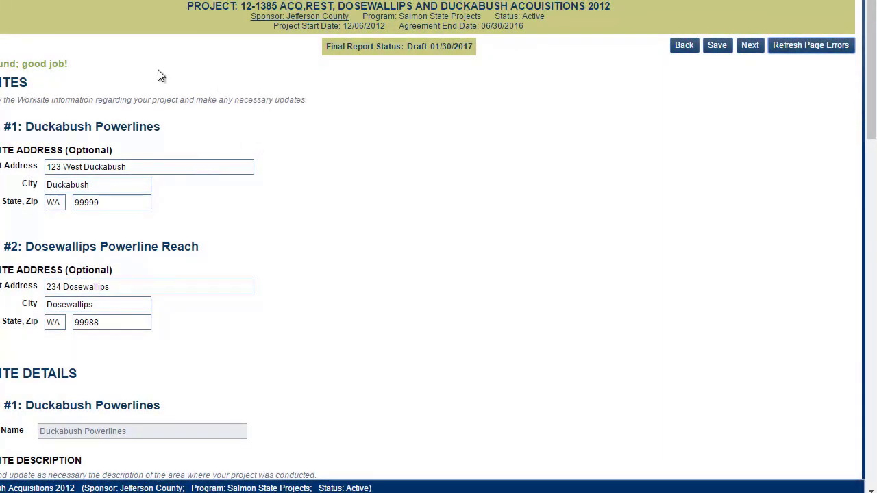
{"action": "key", "text": "ctrl+plus"}
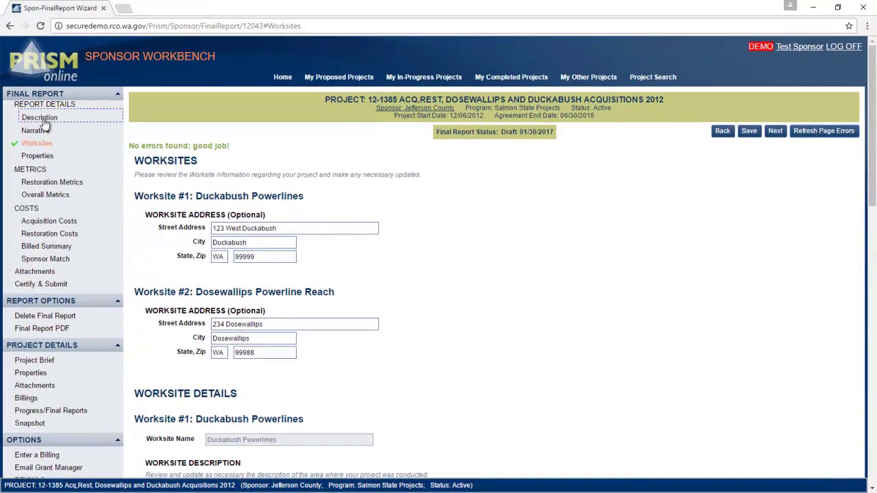
Step: Return to the report's Description page and view the list of worktypes selected for the project
{"action": "left_click", "coordinate": [41, 119]}
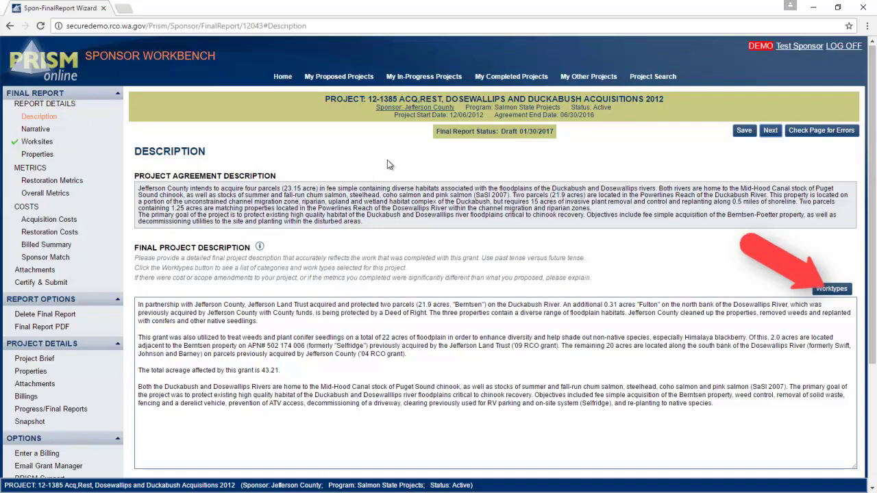
{"action": "left_click", "coordinate": [839, 290]}
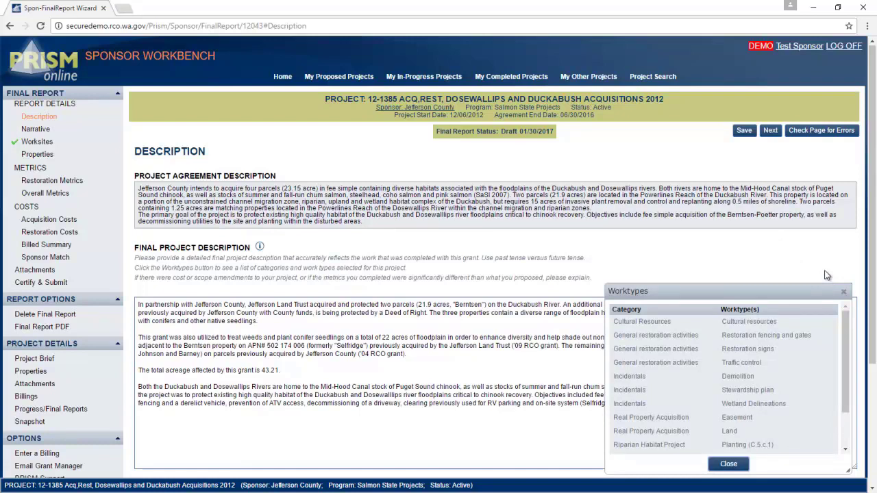
{"action": "left_click", "coordinate": [843, 292]}
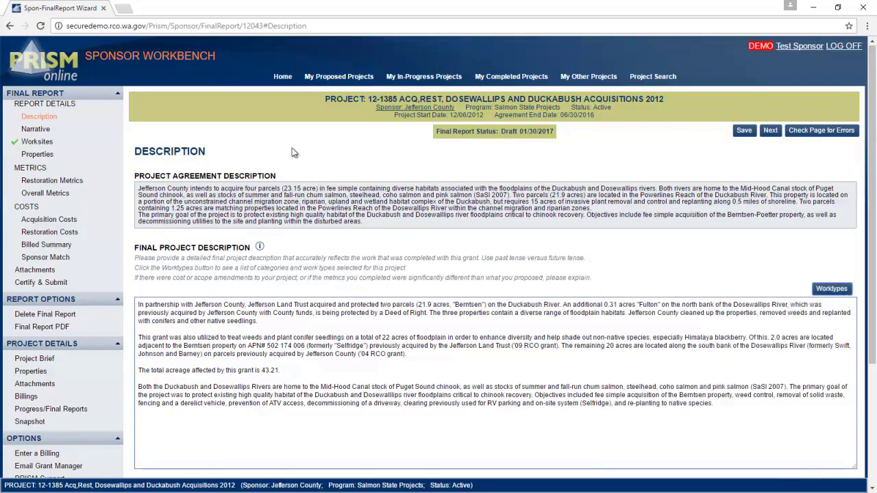
Step: Open the report's Narrative page and read the suggested topics to discuss
{"action": "left_click", "coordinate": [36, 129]}
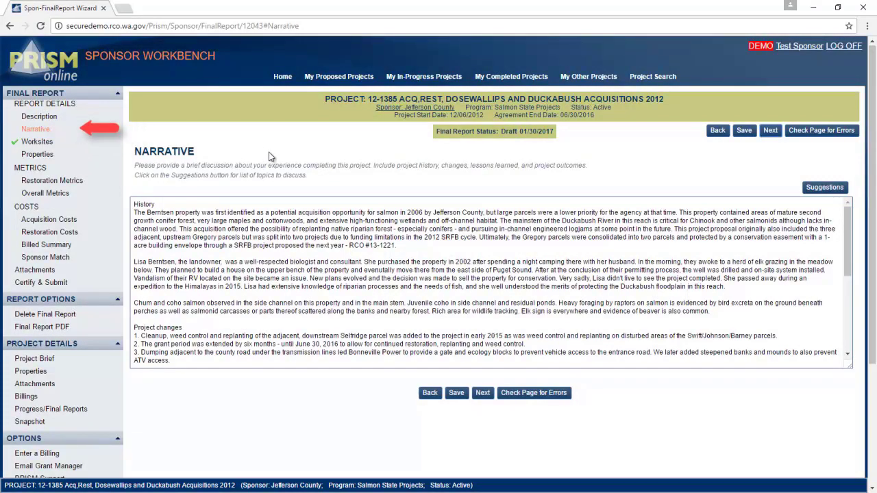
{"action": "left_click", "coordinate": [817, 189]}
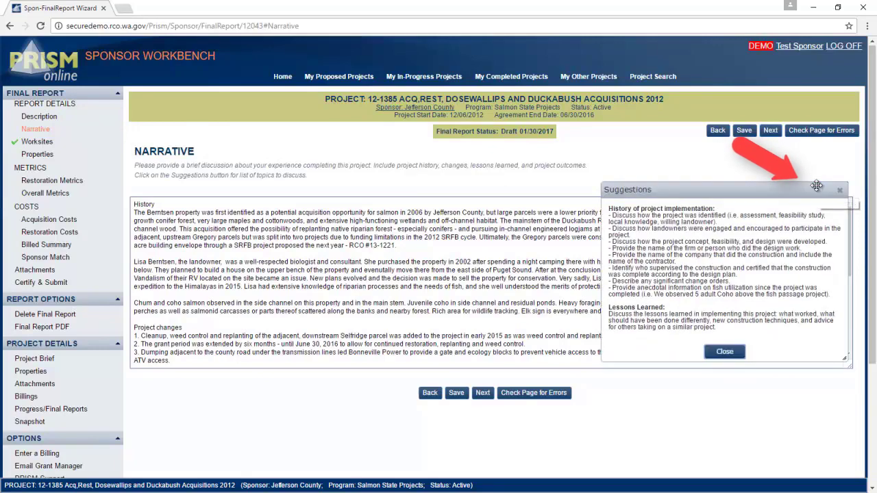
{"action": "left_click", "coordinate": [725, 353]}
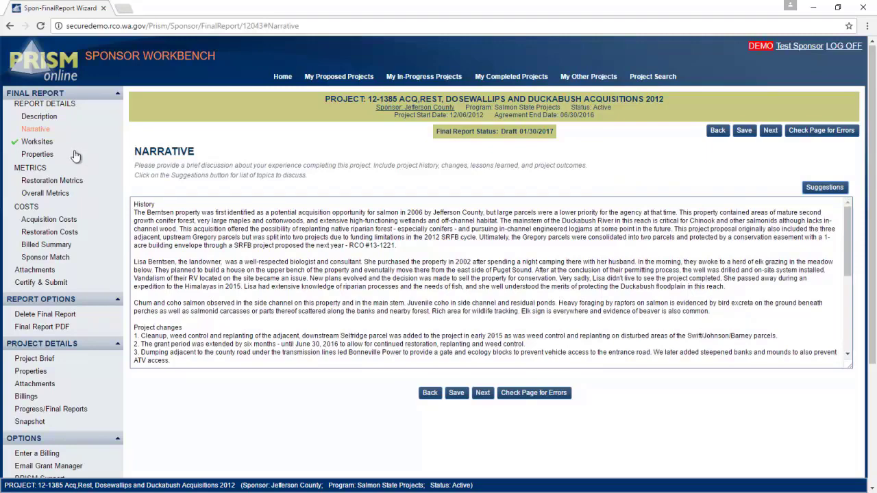
Step: From the report's Properties page, review the Duckabush Powerlines property's basics, metrics, costs and attachments, and close its window
{"action": "left_click", "coordinate": [40, 155]}
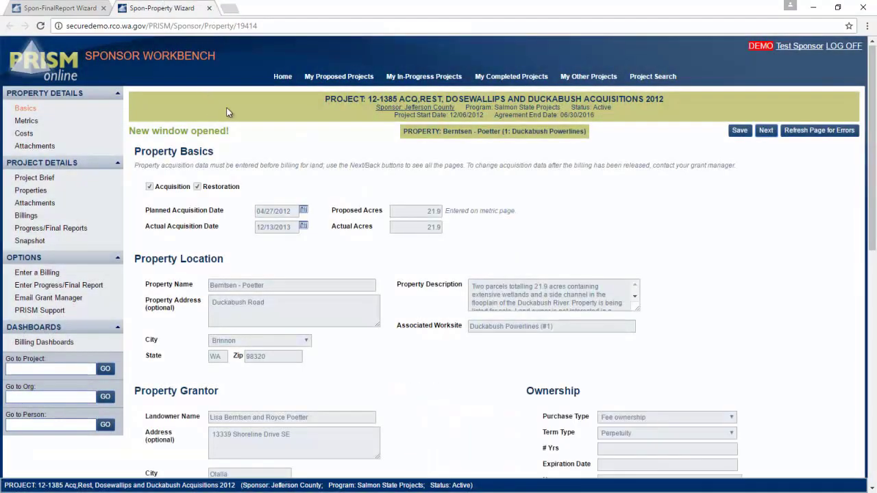
{"action": "left_click", "coordinate": [26, 121]}
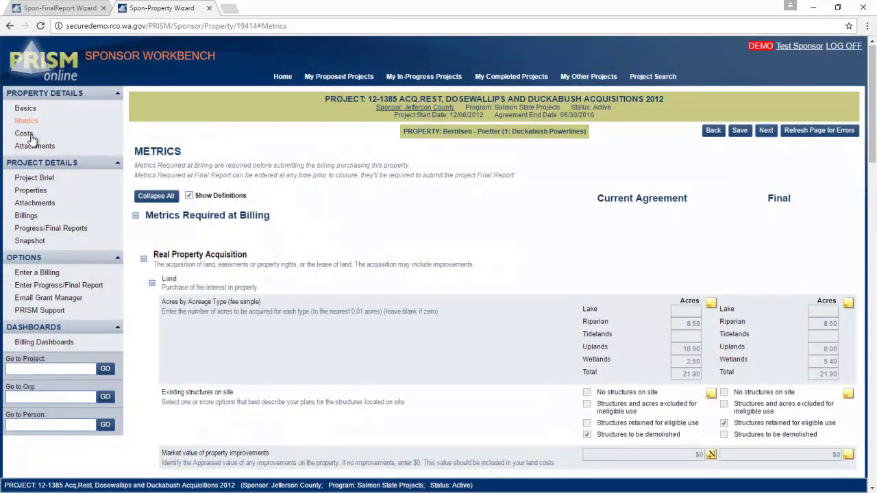
{"action": "left_click", "coordinate": [27, 134]}
{"action": "left_click", "coordinate": [34, 145]}
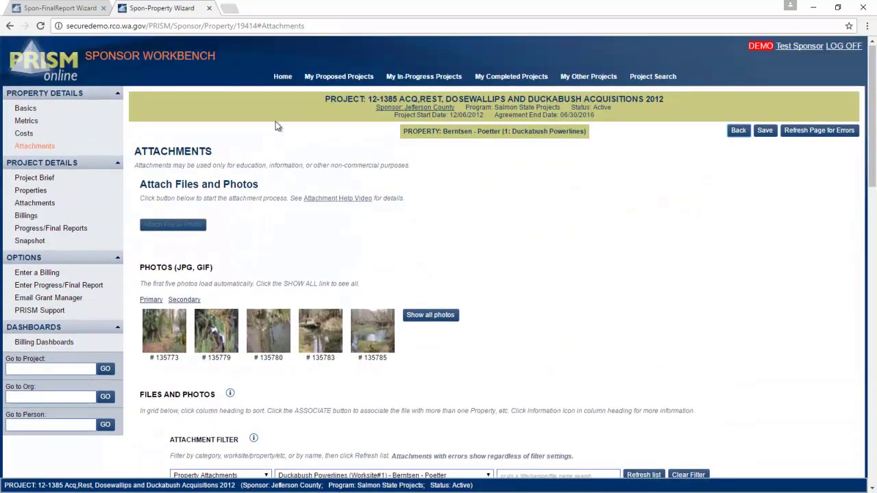
{"action": "left_click", "coordinate": [209, 9]}
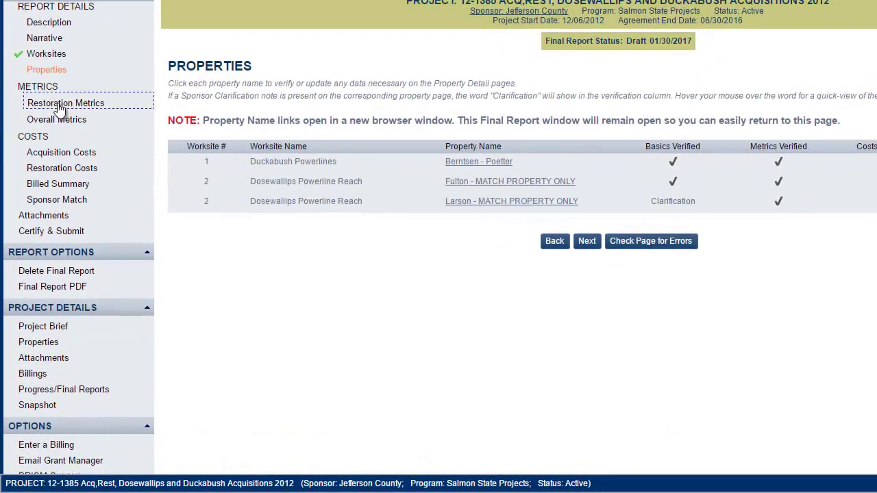
Step: In the restoration metrics for the Duckabush Powerlines worksite, set the final miles of stream treated/protected to 0.8
{"action": "left_click", "coordinate": [48, 178]}
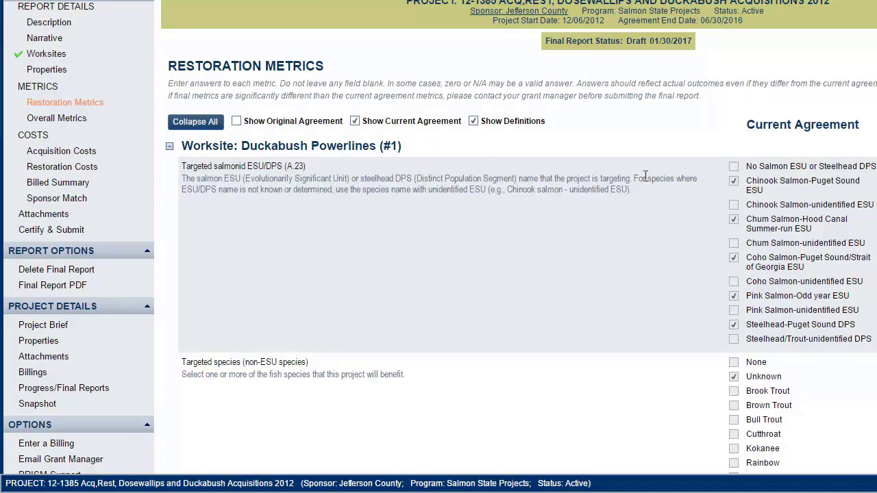
{"action": "scroll", "coordinate": [681, 222], "scroll_direction": "down", "scroll_amount": 5}
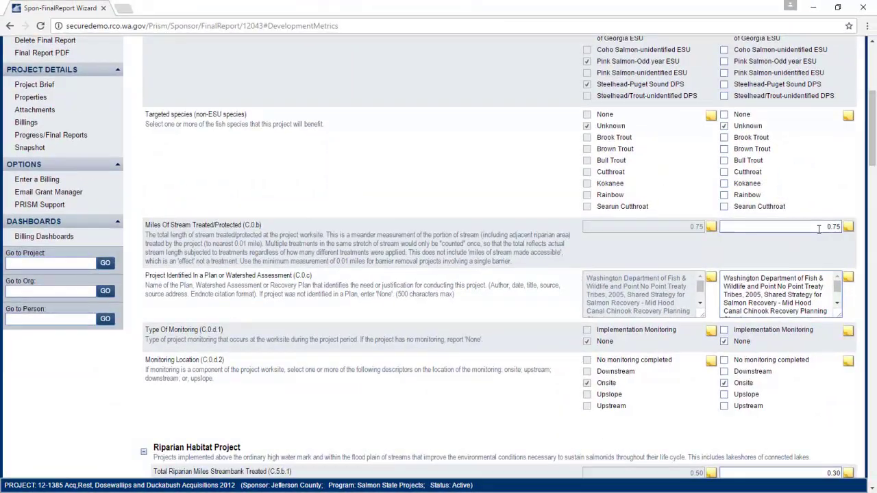
{"action": "left_click_drag", "start_coordinate": [822, 227], "coordinate": [874, 227]}
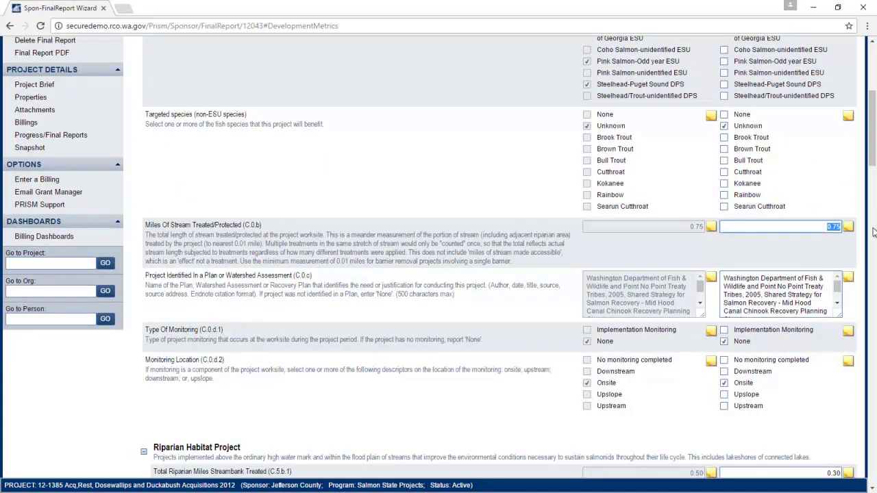
{"action": "type", "text": "0"}
Step: Clear the final value for acres planted in riparian and check the Restoration Metrics page for errors
{"action": "scroll", "coordinate": [543, 245], "scroll_direction": "down", "scroll_amount": 2}
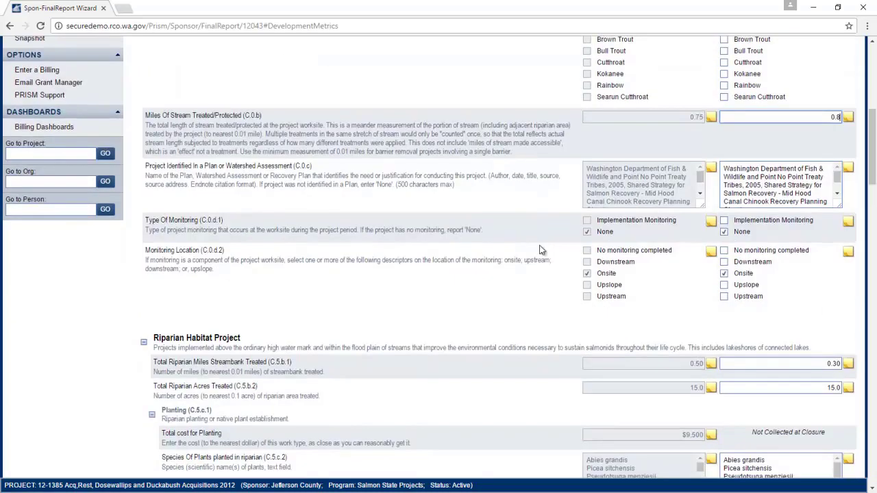
{"action": "scroll", "coordinate": [521, 248], "scroll_direction": "down", "scroll_amount": 4}
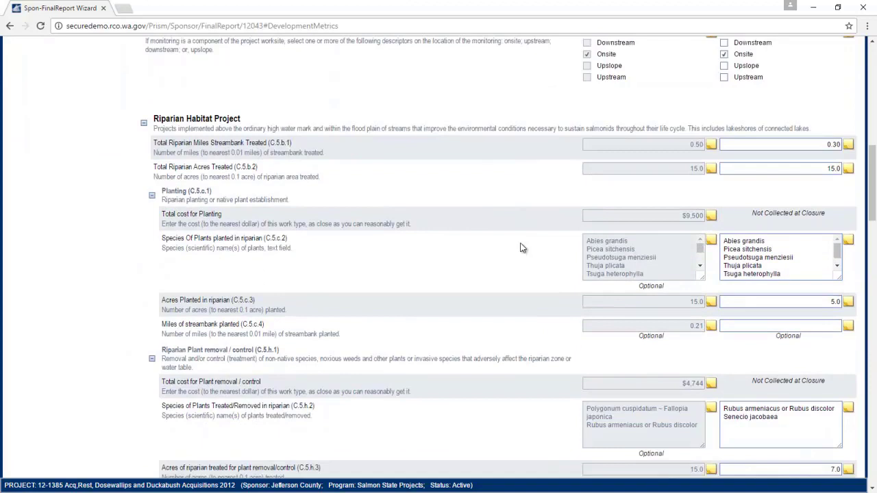
{"action": "scroll", "coordinate": [647, 272], "scroll_direction": "down", "scroll_amount": 1}
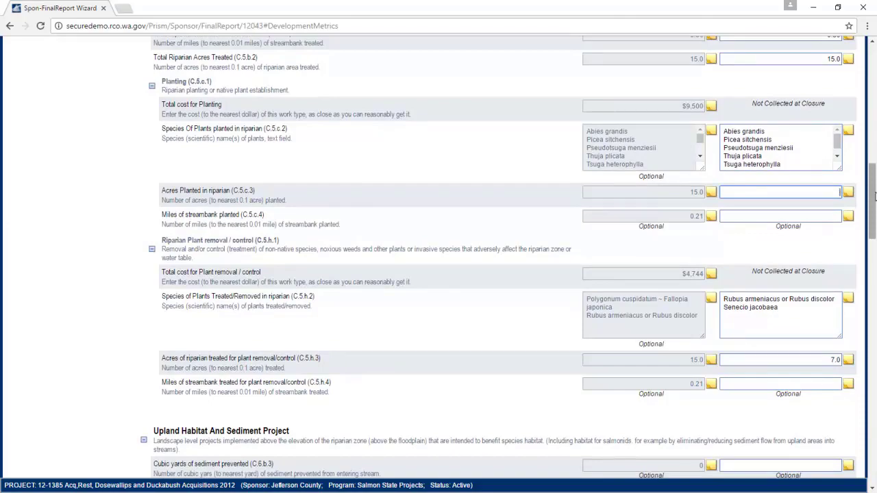
{"action": "scroll", "coordinate": [783, 230], "scroll_direction": "up", "scroll_amount": 9}
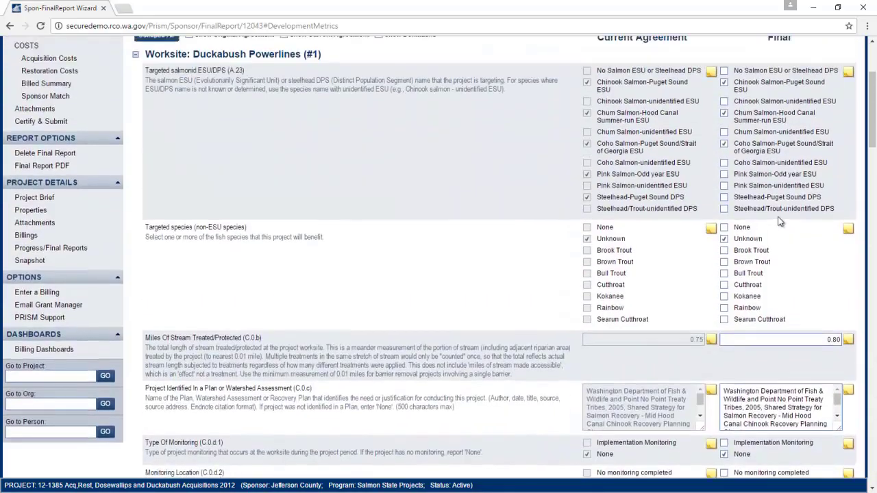
{"action": "scroll", "coordinate": [782, 221], "scroll_direction": "up", "scroll_amount": 3}
{"action": "left_click", "coordinate": [819, 131]}
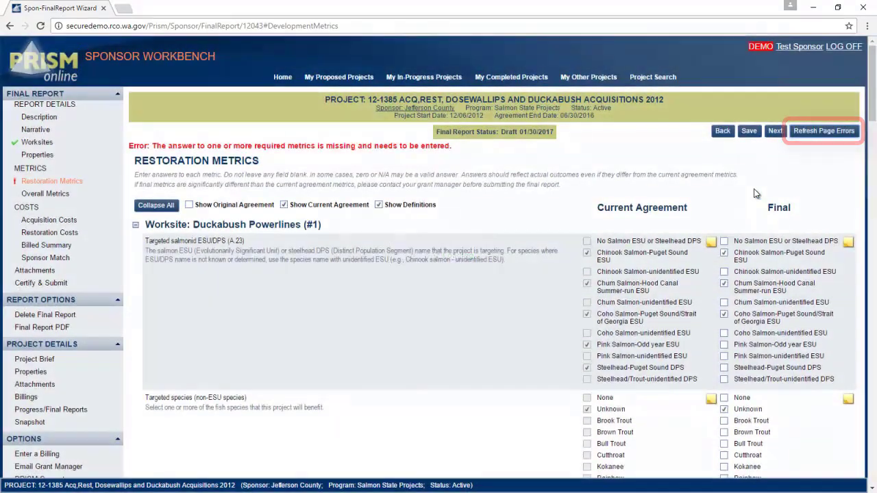
Step: Review the restoration metrics for flagged required answers, and check the Overall Metrics page for errors
{"action": "scroll", "coordinate": [749, 193], "scroll_direction": "down", "scroll_amount": 8}
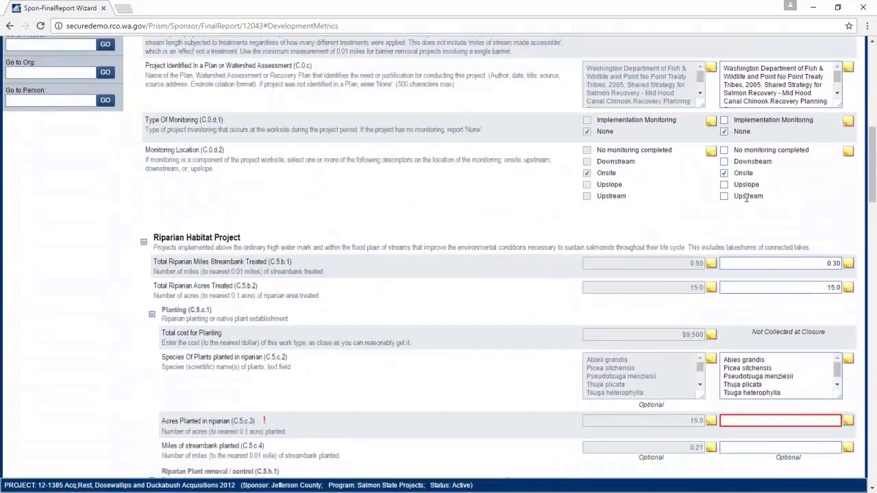
{"action": "scroll", "coordinate": [747, 197], "scroll_direction": "down", "scroll_amount": 3}
{"action": "scroll", "coordinate": [745, 197], "scroll_direction": "down", "scroll_amount": 1}
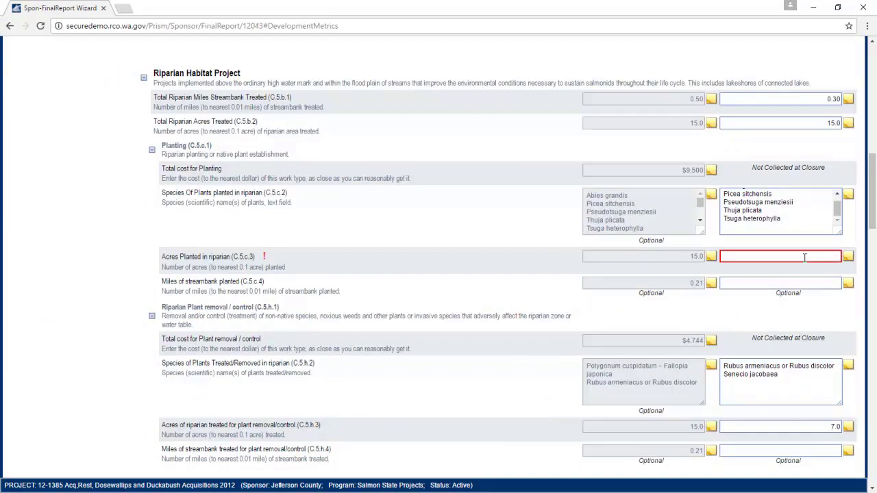
{"action": "scroll", "coordinate": [801, 256], "scroll_direction": "down", "scroll_amount": 15}
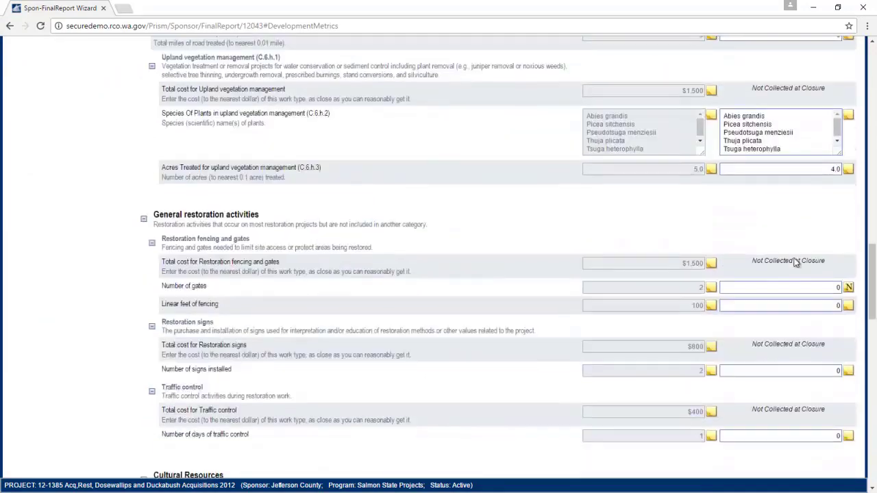
{"action": "scroll", "coordinate": [793, 265], "scroll_direction": "down", "scroll_amount": 13}
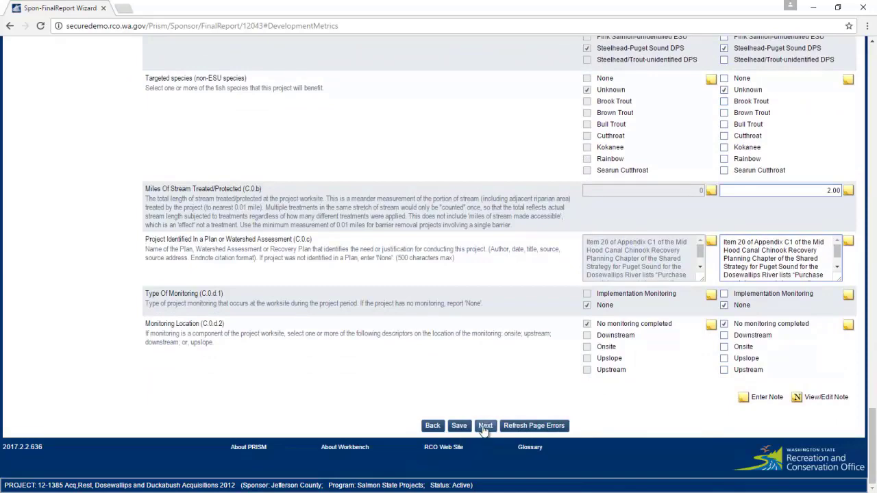
{"action": "left_click", "coordinate": [485, 426]}
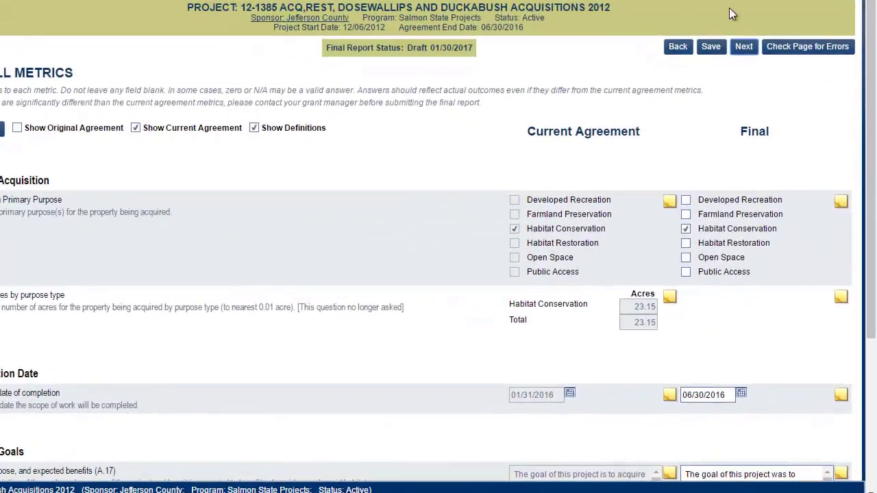
{"action": "left_click", "coordinate": [800, 47]}
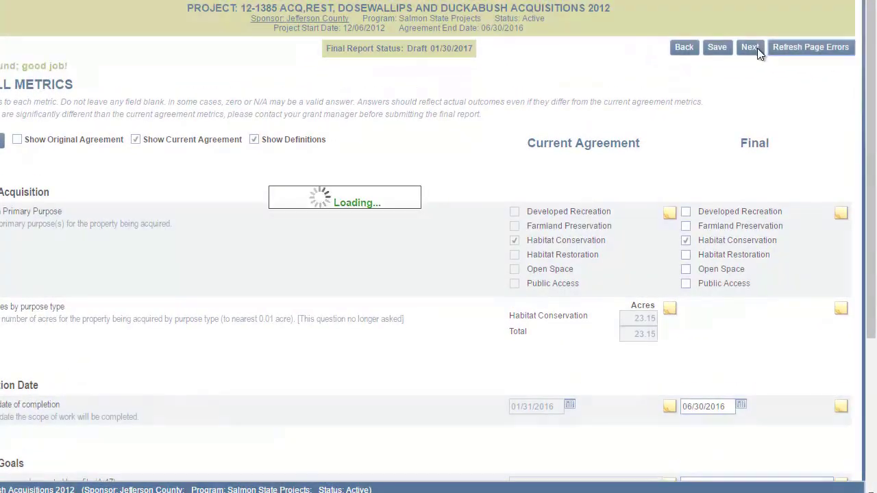
Step: Review the Acquisition Costs and Restoration Costs pages, including the proposed note for Riparian Habitat Costs (C.5.a)
{"action": "left_click", "coordinate": [751, 50]}
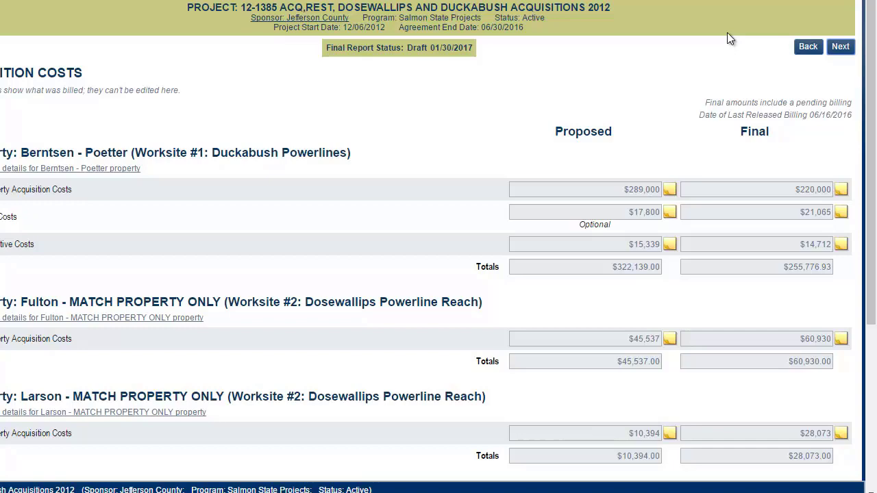
{"action": "left_click", "coordinate": [839, 46]}
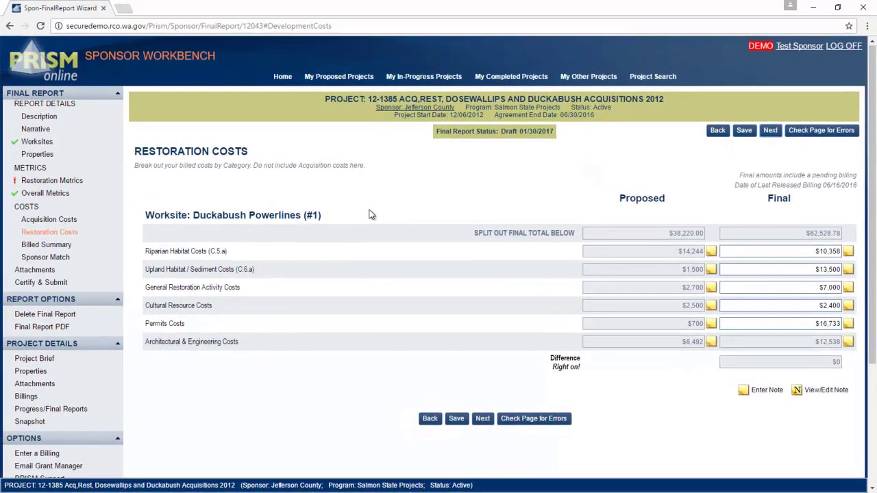
{"action": "scroll", "coordinate": [369, 215], "scroll_direction": "down", "scroll_amount": 3}
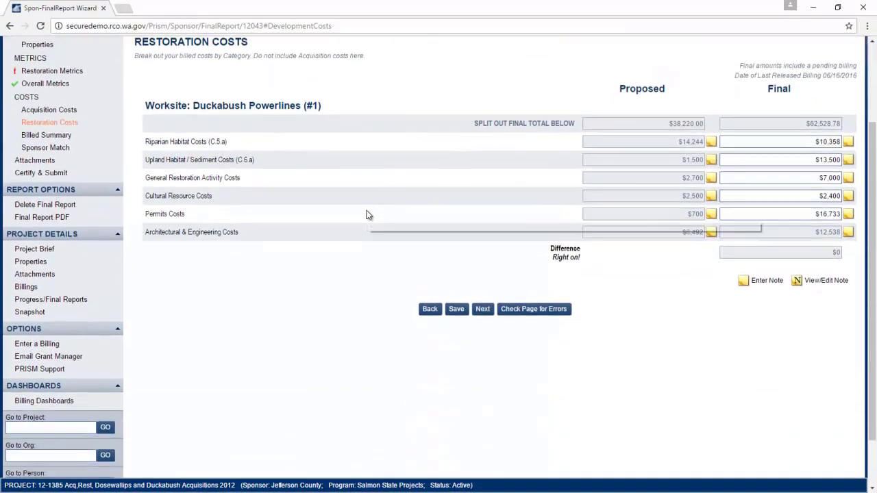
{"action": "scroll", "coordinate": [366, 214], "scroll_direction": "up", "scroll_amount": 2}
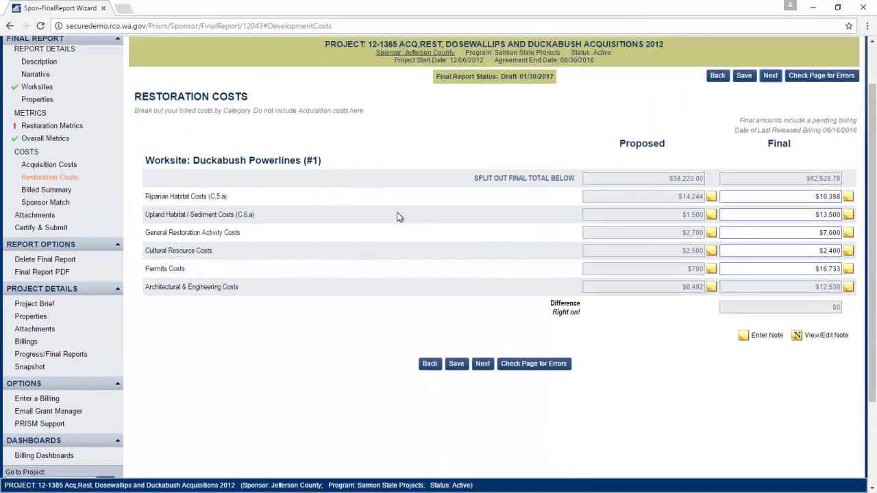
{"action": "left_click", "coordinate": [711, 196]}
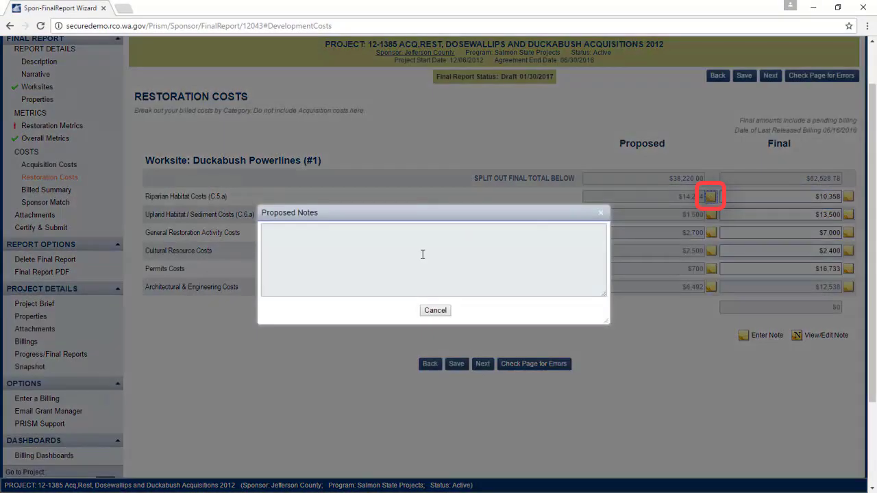
{"action": "left_click", "coordinate": [441, 316]}
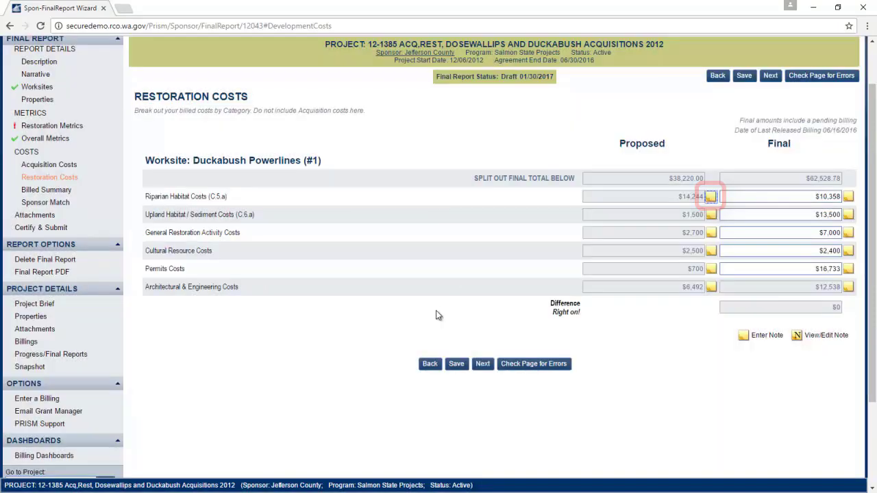
Step: Add the final note "Note" to Riparian Habitat Costs (C.5.a) and save the Restoration Costs page
{"action": "left_click", "coordinate": [847, 198]}
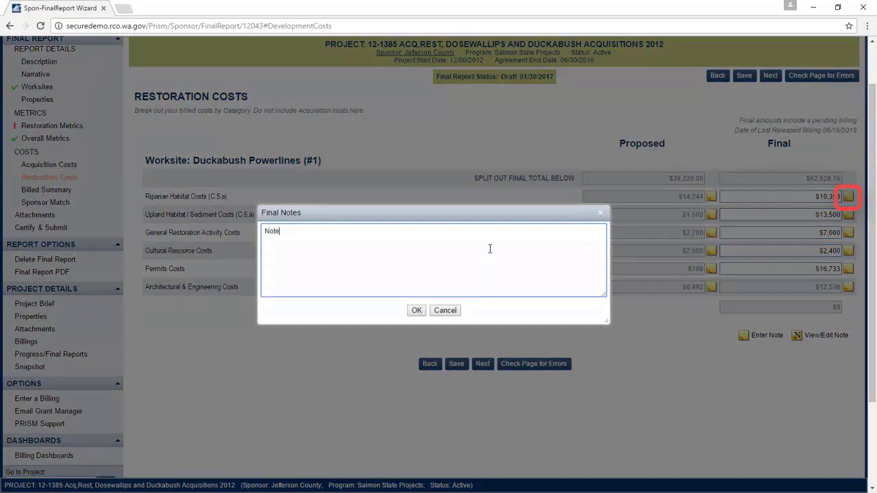
{"action": "left_click", "coordinate": [416, 311]}
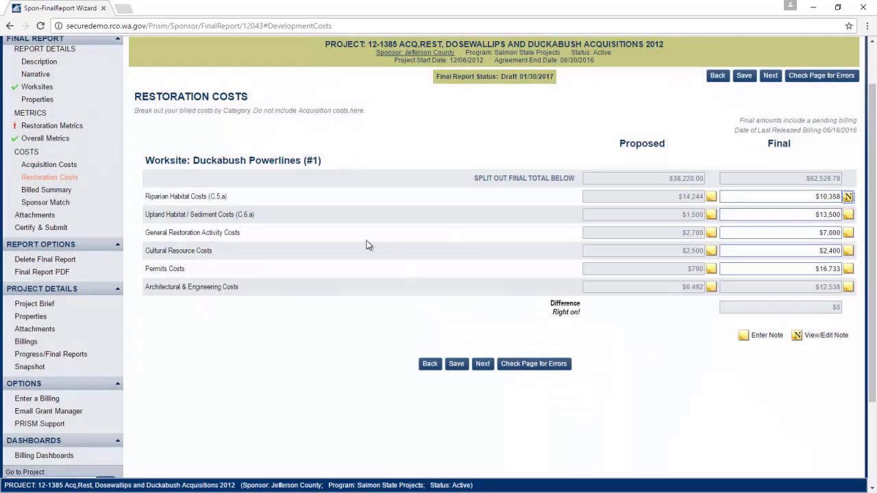
{"action": "left_click", "coordinate": [61, 193]}
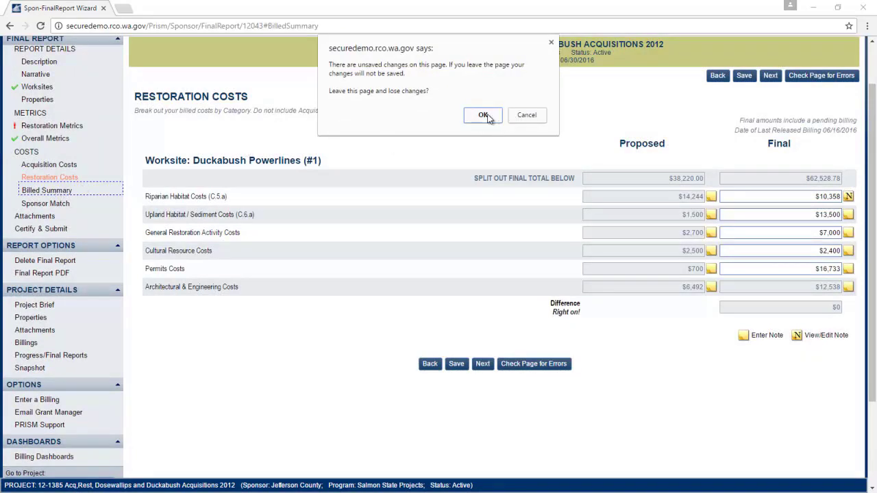
{"action": "left_click", "coordinate": [523, 115]}
{"action": "left_click", "coordinate": [456, 363]}
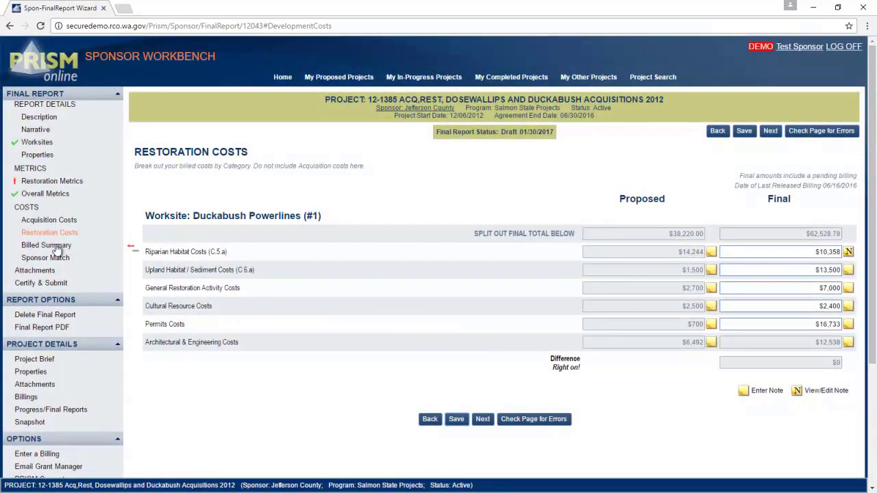
Step: Review the Billed Summary amounts and the Sponsor Match entries, and check the Sponsor Match page for errors
{"action": "left_click", "coordinate": [57, 246]}
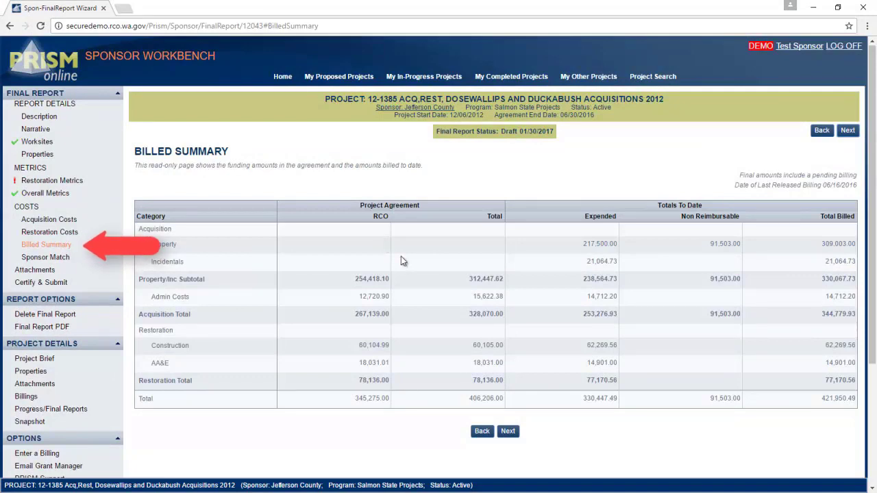
{"action": "scroll", "coordinate": [401, 260], "scroll_direction": "down", "scroll_amount": 3}
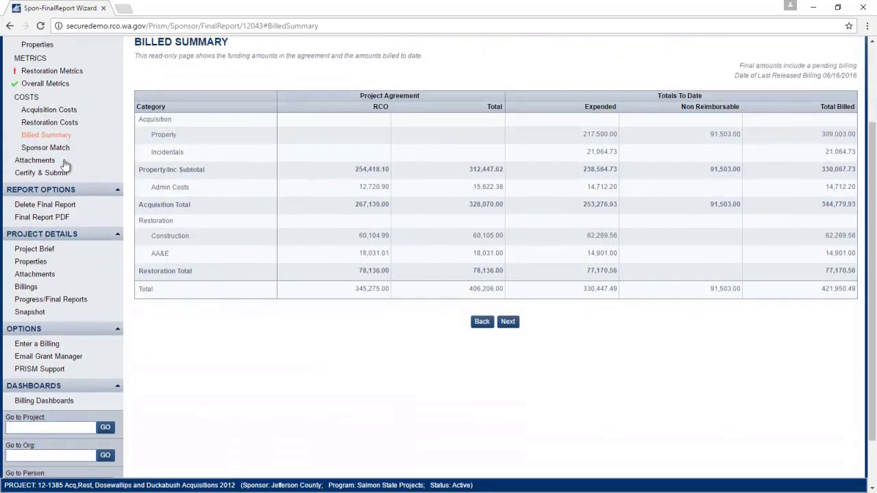
{"action": "left_click", "coordinate": [52, 152]}
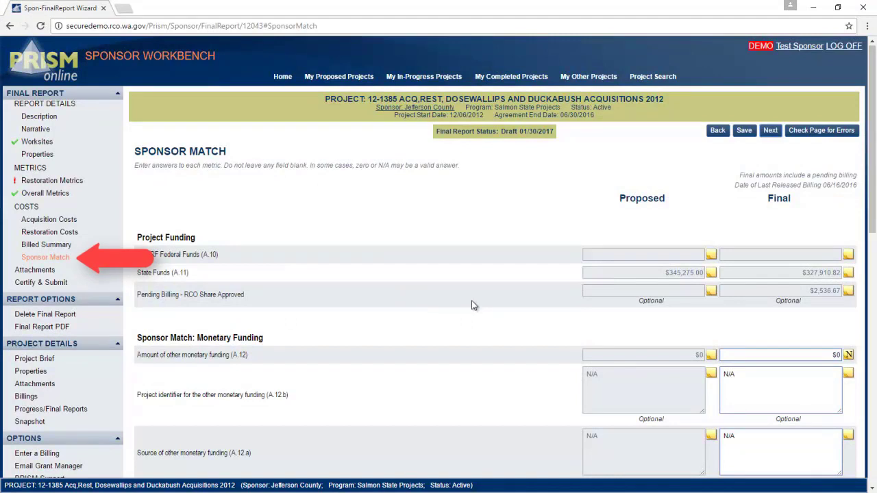
{"action": "scroll", "coordinate": [482, 308], "scroll_direction": "down", "scroll_amount": 1}
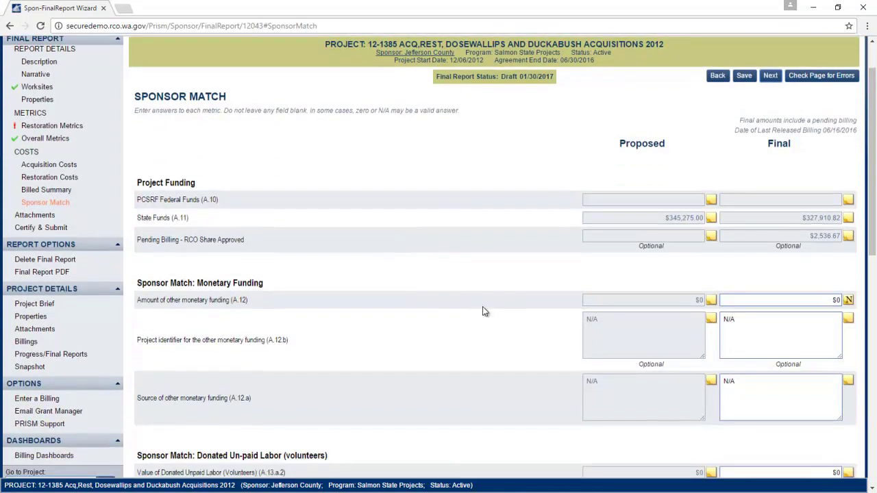
{"action": "scroll", "coordinate": [482, 308], "scroll_direction": "down", "scroll_amount": 1}
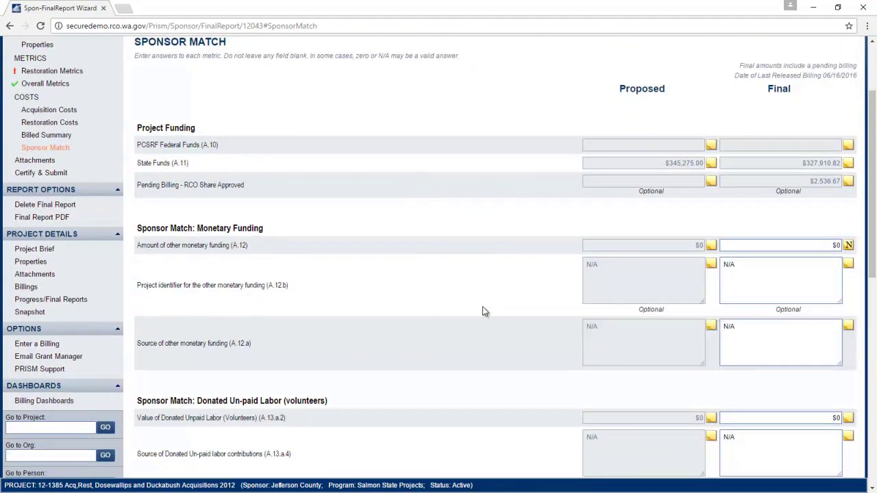
{"action": "scroll", "coordinate": [482, 311], "scroll_direction": "down", "scroll_amount": 2}
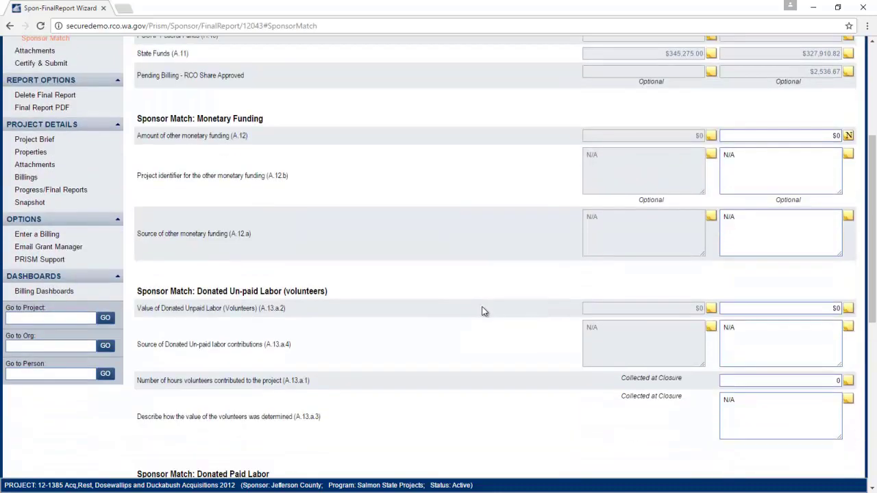
{"action": "scroll", "coordinate": [482, 312], "scroll_direction": "down", "scroll_amount": 2}
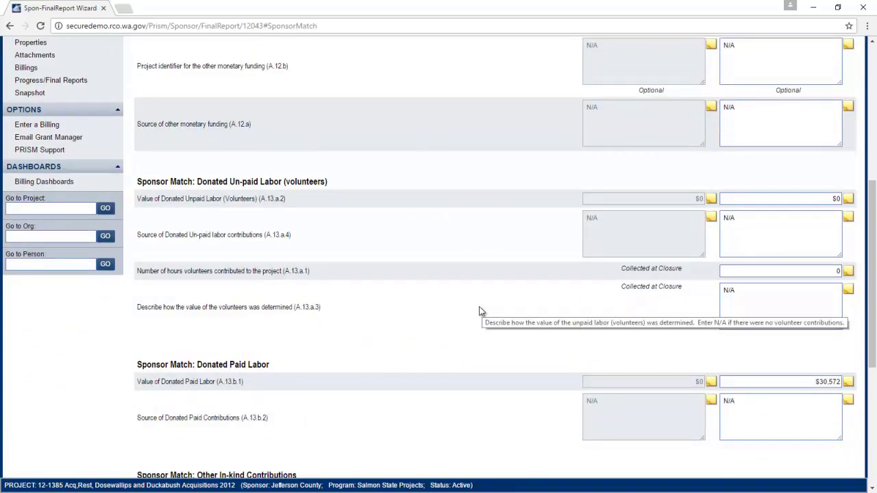
{"action": "scroll", "coordinate": [570, 310], "scroll_direction": "down", "scroll_amount": 1}
{"action": "scroll", "coordinate": [571, 313], "scroll_direction": "down", "scroll_amount": 5}
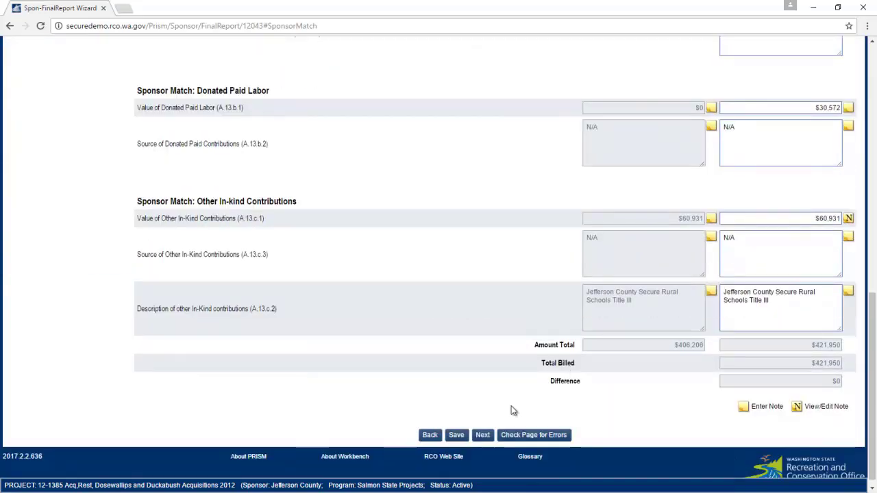
{"action": "left_click", "coordinate": [507, 431]}
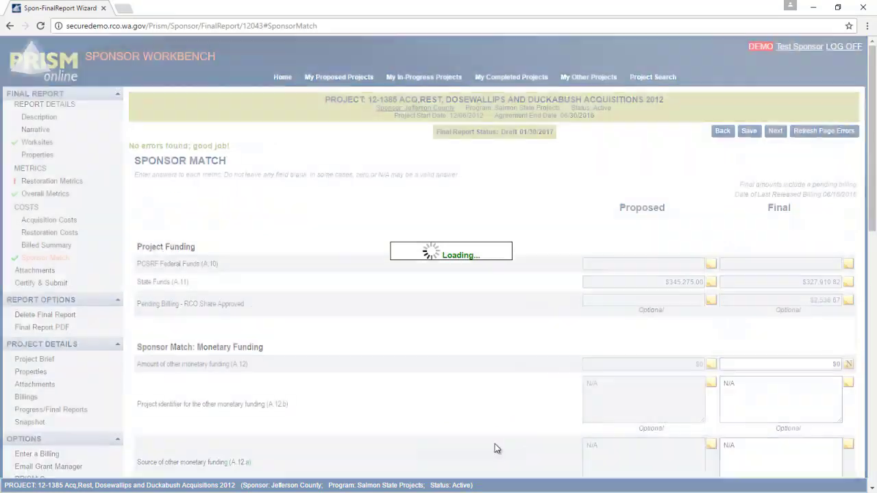
Step: Continue to the report's Attachments page and review its photos, attachment filter and sponsor clarification
{"action": "scroll", "coordinate": [493, 439], "scroll_direction": "down", "scroll_amount": 5}
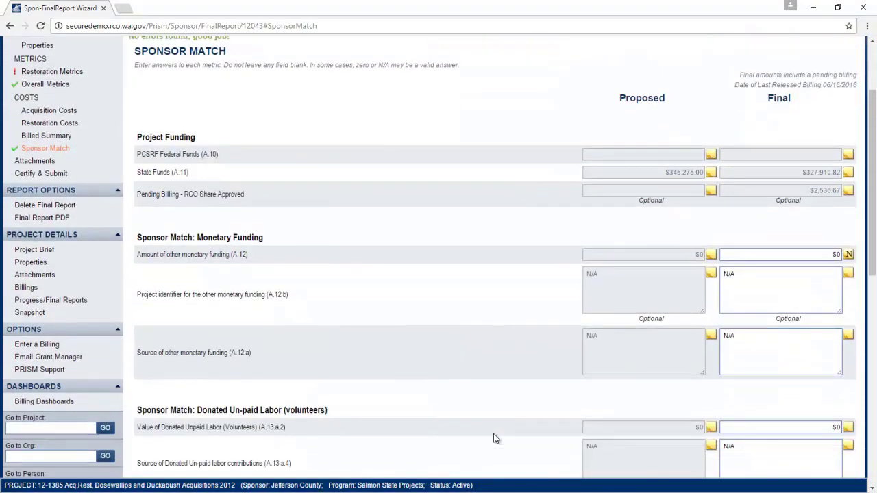
{"action": "scroll", "coordinate": [495, 439], "scroll_direction": "down", "scroll_amount": 4}
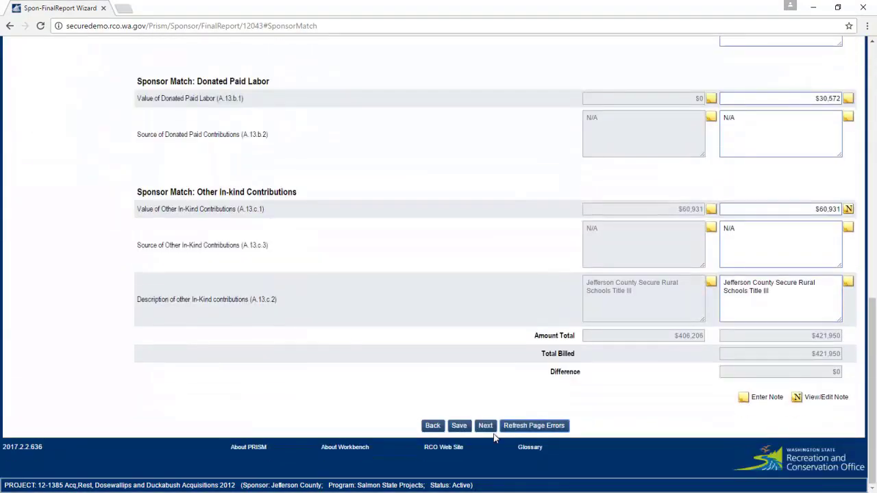
{"action": "left_click", "coordinate": [486, 425]}
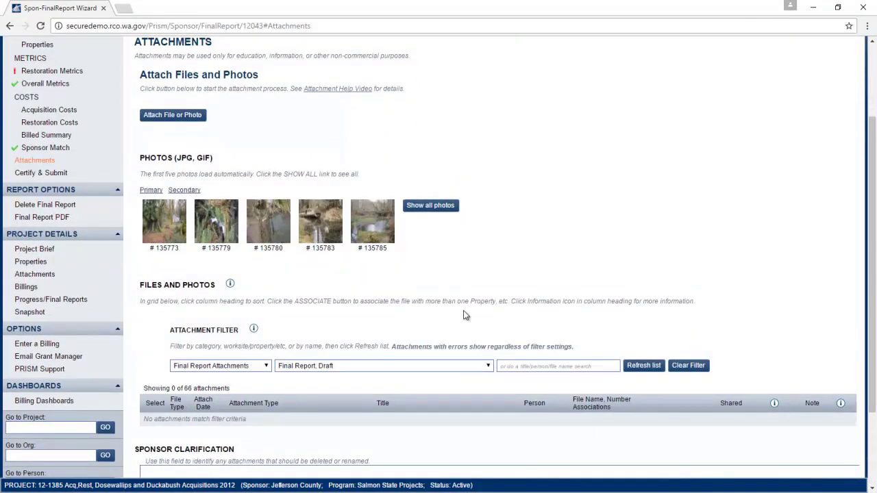
{"action": "scroll", "coordinate": [439, 318], "scroll_direction": "up", "scroll_amount": 2}
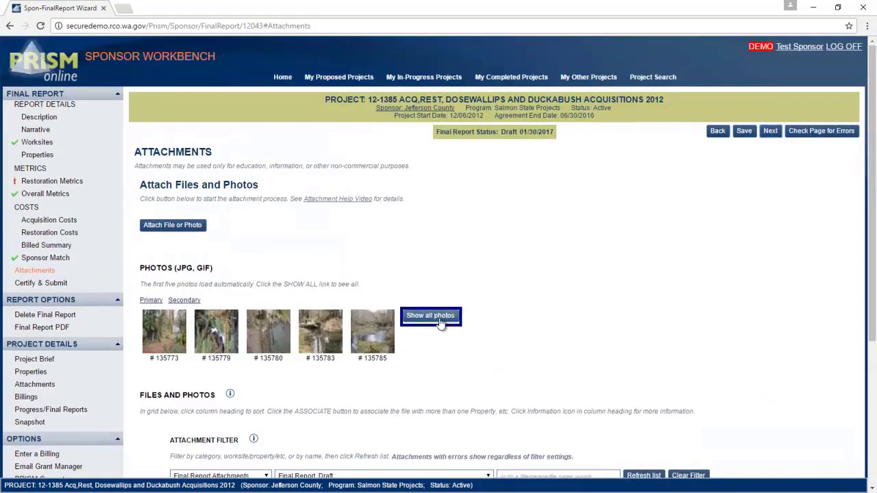
{"action": "scroll", "coordinate": [439, 318], "scroll_direction": "down", "scroll_amount": 3}
{"action": "scroll", "coordinate": [441, 323], "scroll_direction": "down", "scroll_amount": 1}
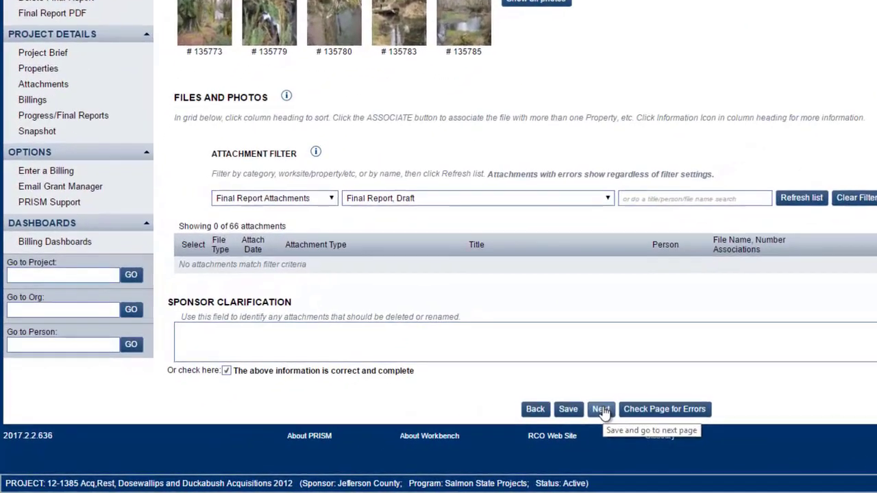
Step: Save the Attachments page, continue to Certify & Submit, and check the whole report for errors
{"action": "left_click", "coordinate": [601, 409]}
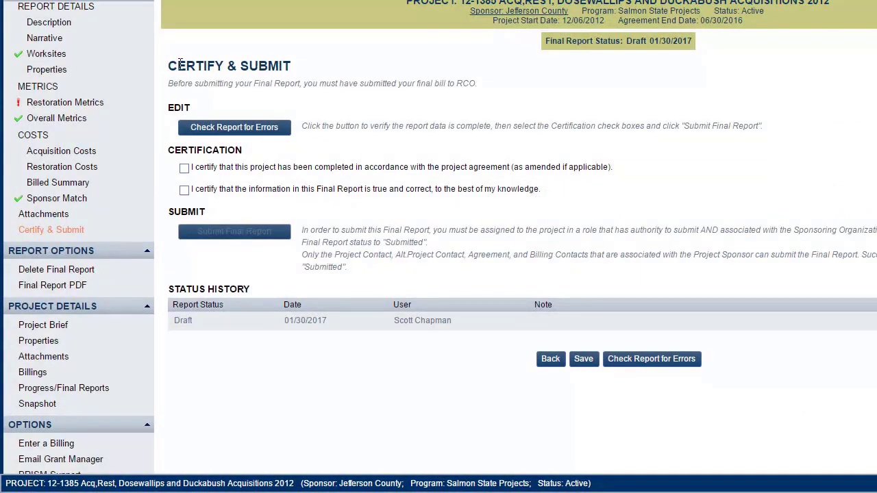
{"action": "left_click", "coordinate": [270, 130]}
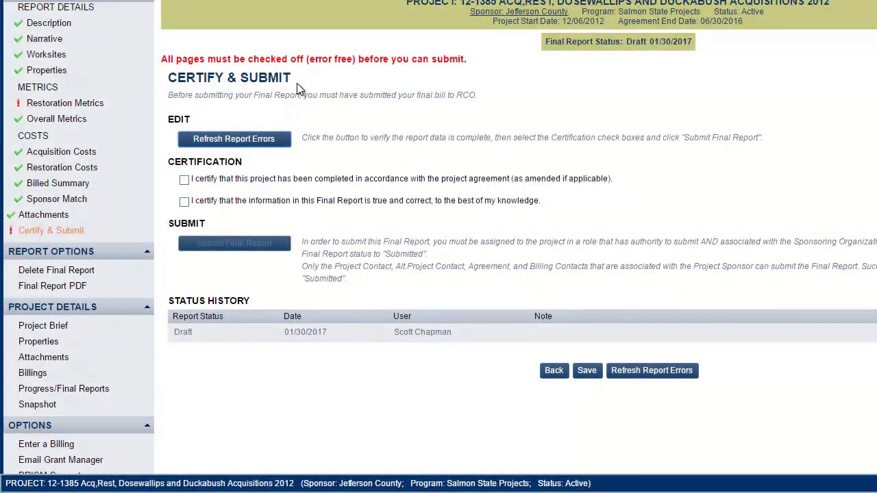
Step: Enter the missing final value for Acres Planted in riparian (C.5.c.3) at Duckabush Powerlines and save the restoration metrics
{"action": "left_click", "coordinate": [84, 102]}
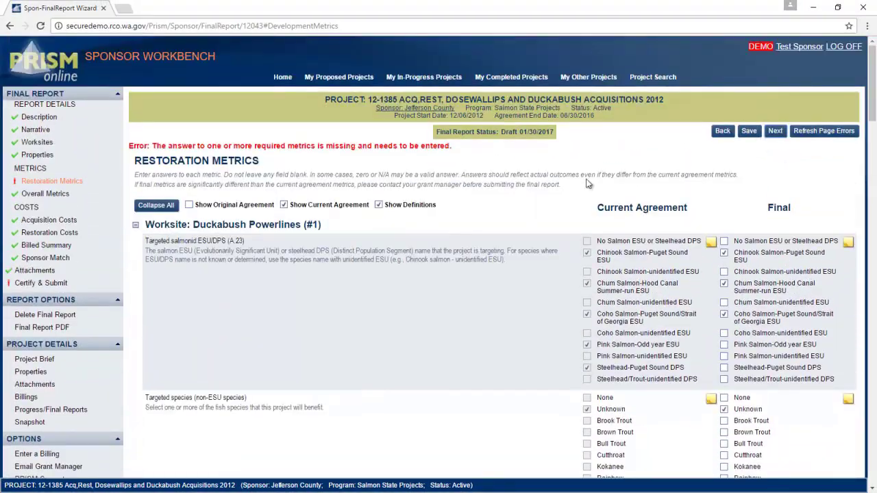
{"action": "scroll", "coordinate": [723, 211], "scroll_direction": "down", "scroll_amount": 2}
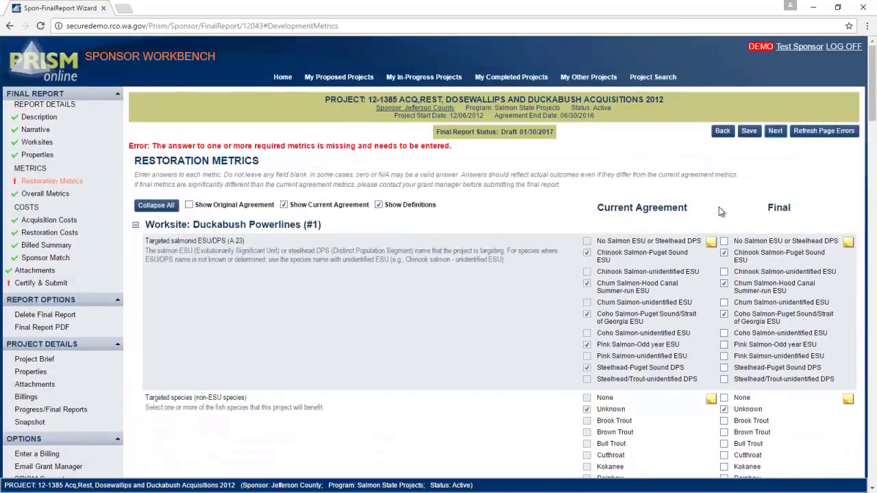
{"action": "scroll", "coordinate": [721, 211], "scroll_direction": "down", "scroll_amount": 3}
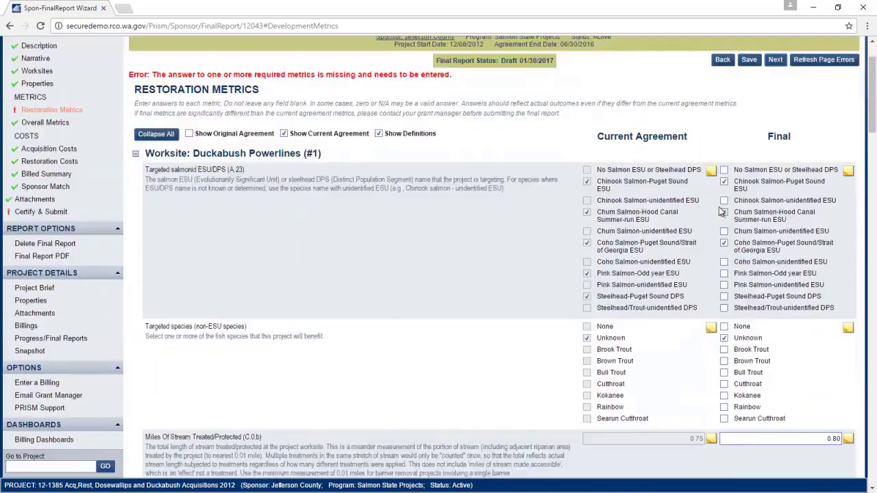
{"action": "scroll", "coordinate": [720, 211], "scroll_direction": "down", "scroll_amount": 8}
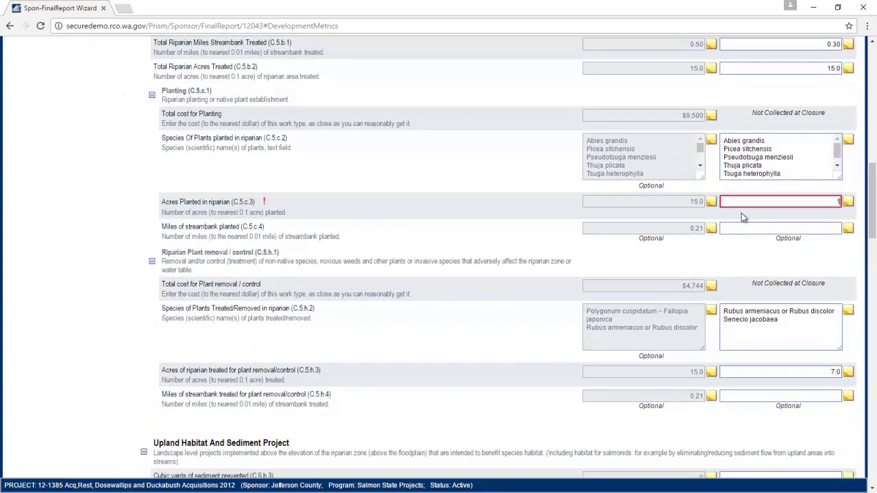
{"action": "scroll", "coordinate": [727, 241], "scroll_direction": "down", "scroll_amount": 20}
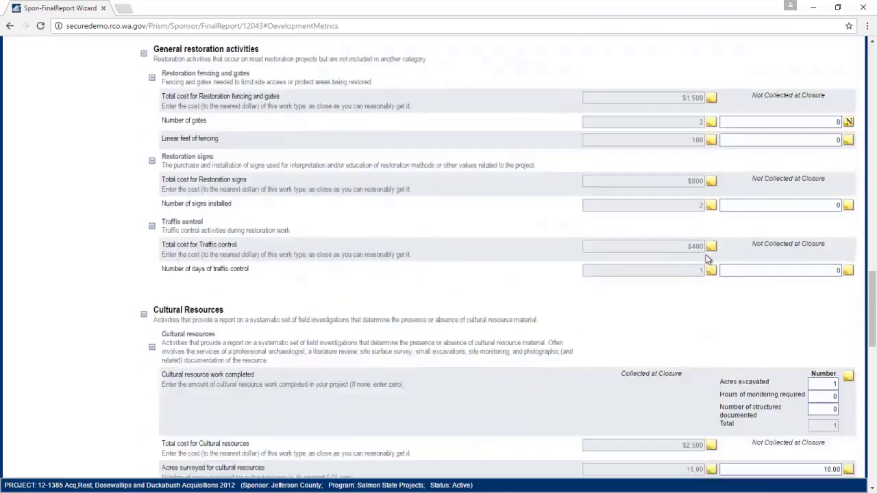
{"action": "scroll", "coordinate": [514, 362], "scroll_direction": "down", "scroll_amount": 3}
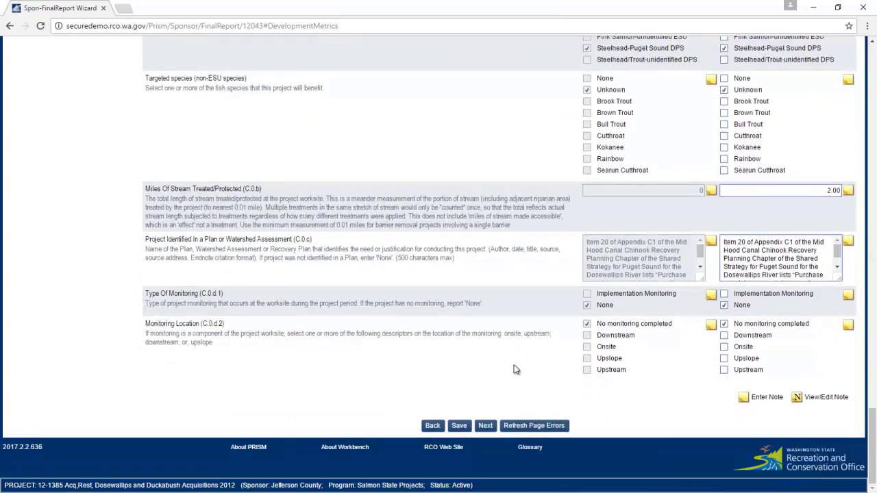
{"action": "left_click", "coordinate": [459, 426]}
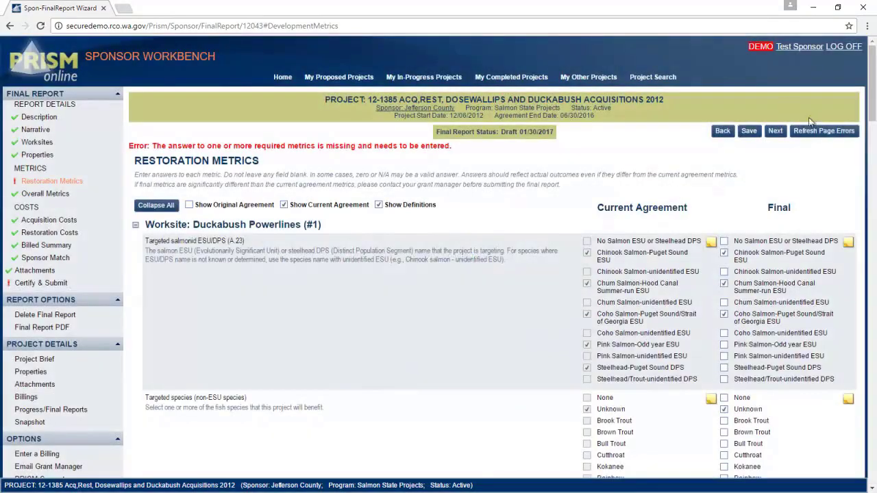
Step: Recheck the Restoration Metrics page for errors and return to Certify & Submit
{"action": "left_click", "coordinate": [813, 130]}
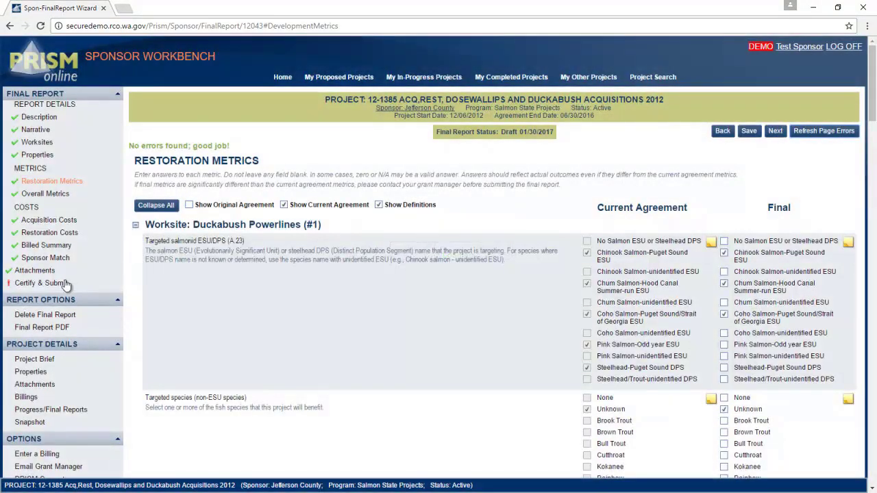
{"action": "left_click", "coordinate": [61, 282]}
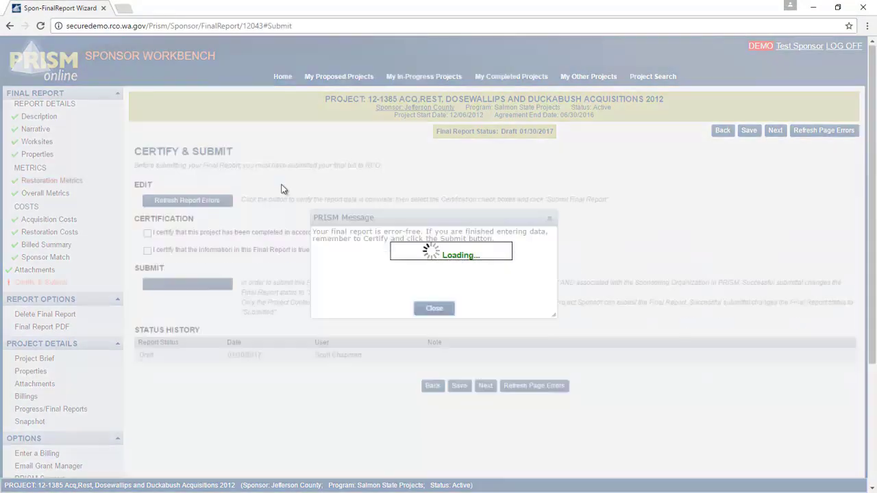
Step: Dismiss the error-check message and certify both project completion under the agreement and the accuracy of the final report's information
{"action": "left_click", "coordinate": [436, 308]}
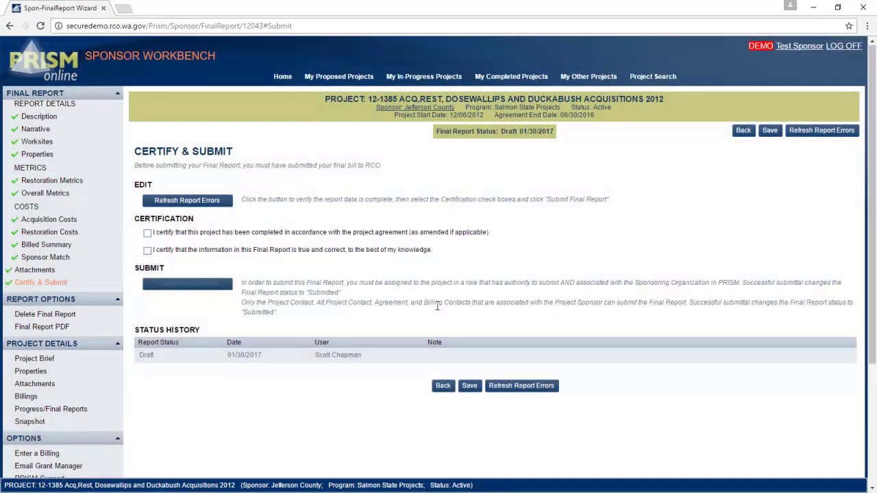
{"action": "left_click", "coordinate": [147, 233]}
{"action": "left_click", "coordinate": [148, 251]}
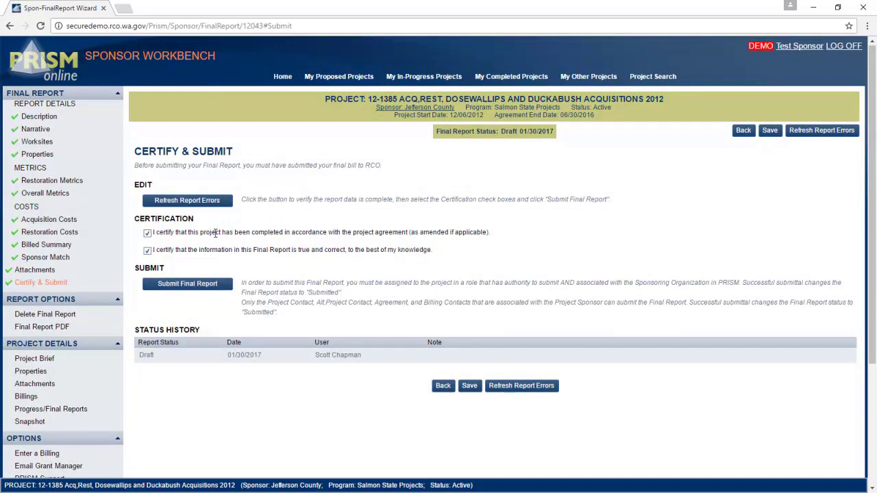
Step: Submit the final report to the Recreation and Conservation Office with the submission note "Note"
{"action": "left_click", "coordinate": [210, 283]}
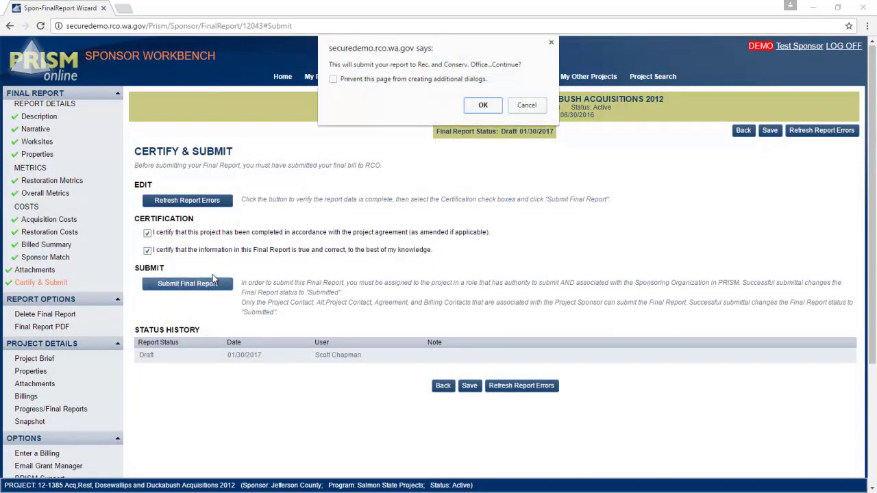
{"action": "left_click", "coordinate": [485, 106]}
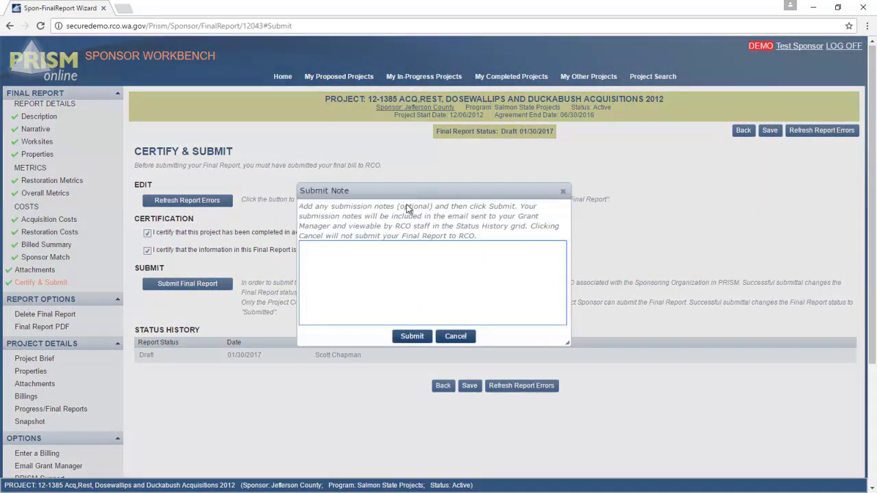
{"action": "type", "text": "NOte"}
{"action": "key", "text": "BackSpace"}
{"action": "key", "text": "BackSpace"}
{"action": "key", "text": "BackSpace"}
{"action": "type", "text": "ote"}
{"action": "left_click", "coordinate": [413, 335]}
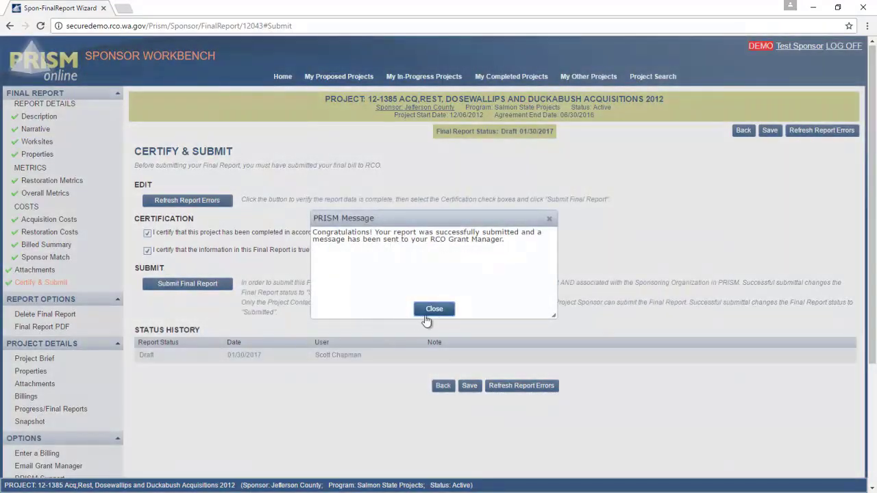
{"action": "left_click", "coordinate": [434, 309]}
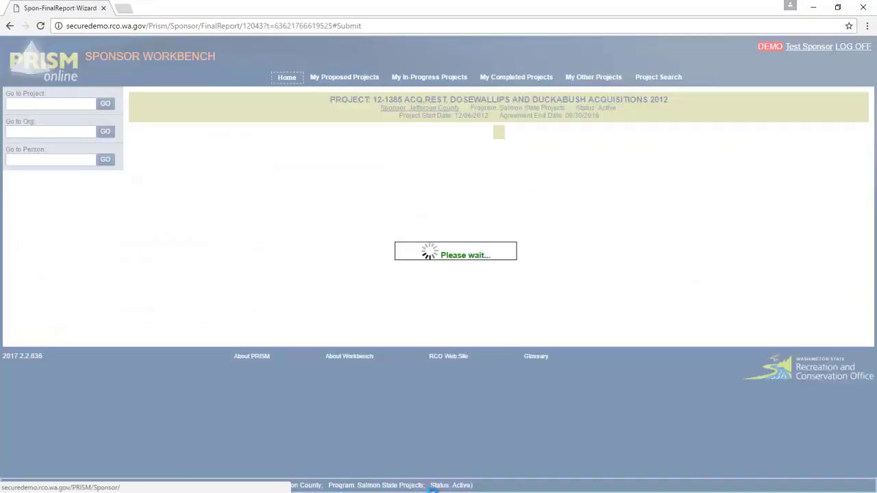